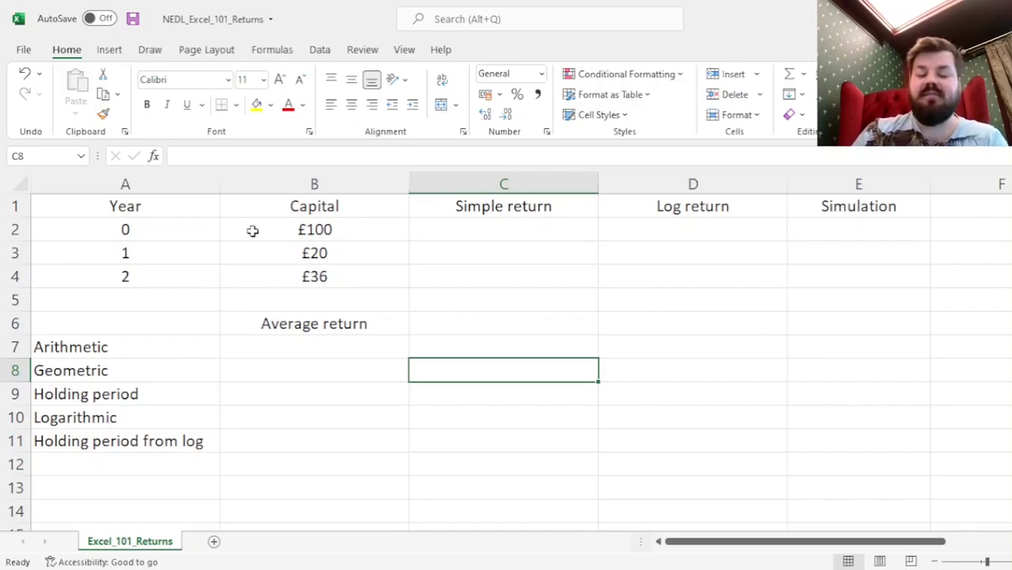
Review the capital values for years 0 to 2 in column B
click(310, 234)
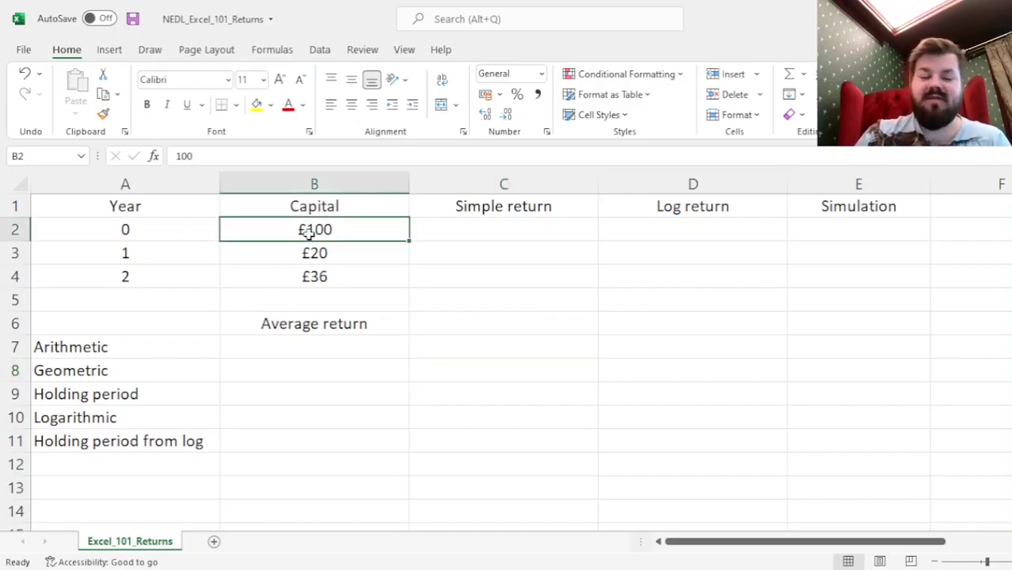
drag(176, 239, 174, 271)
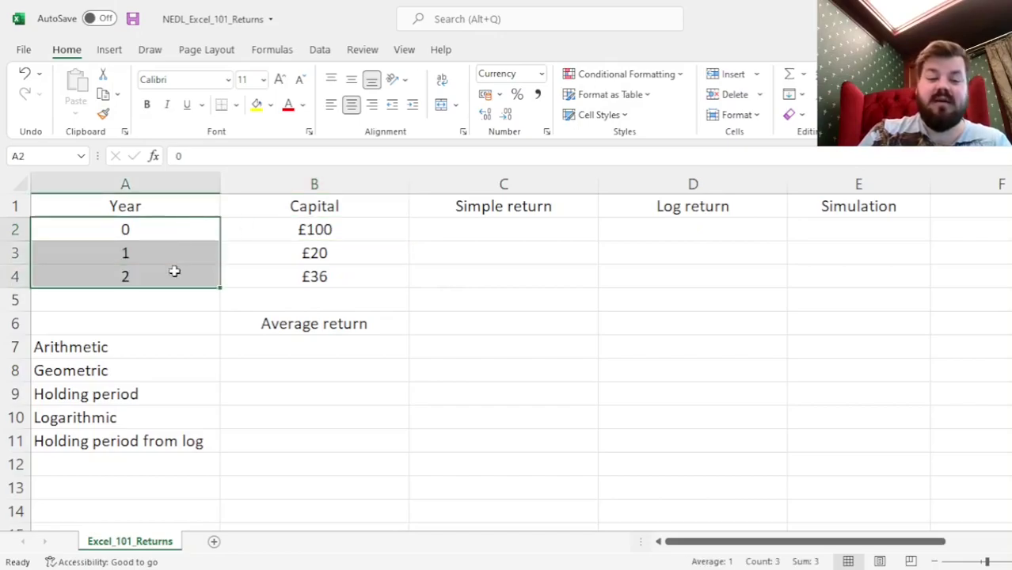
click(274, 226)
click(283, 253)
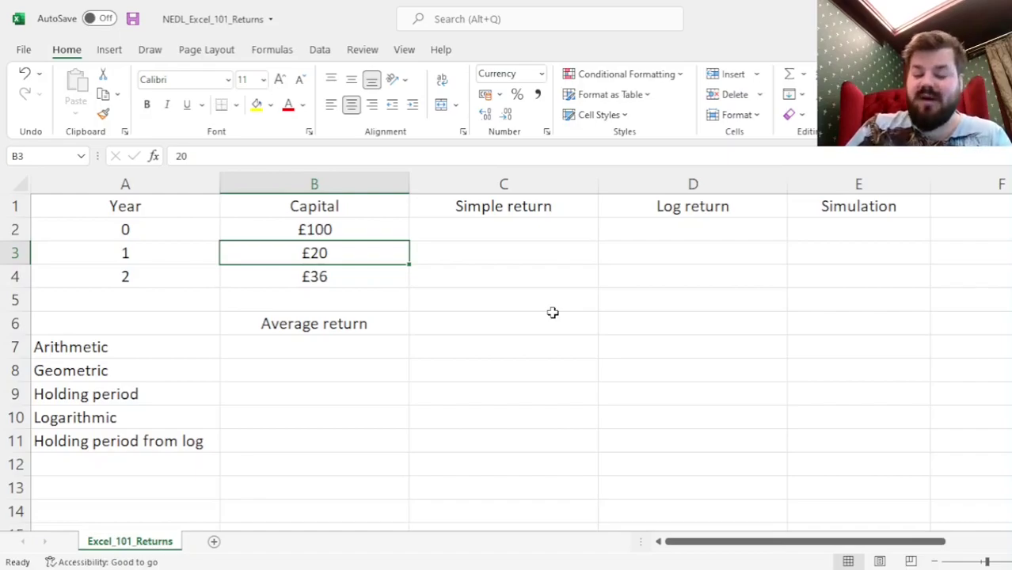
key(Down)
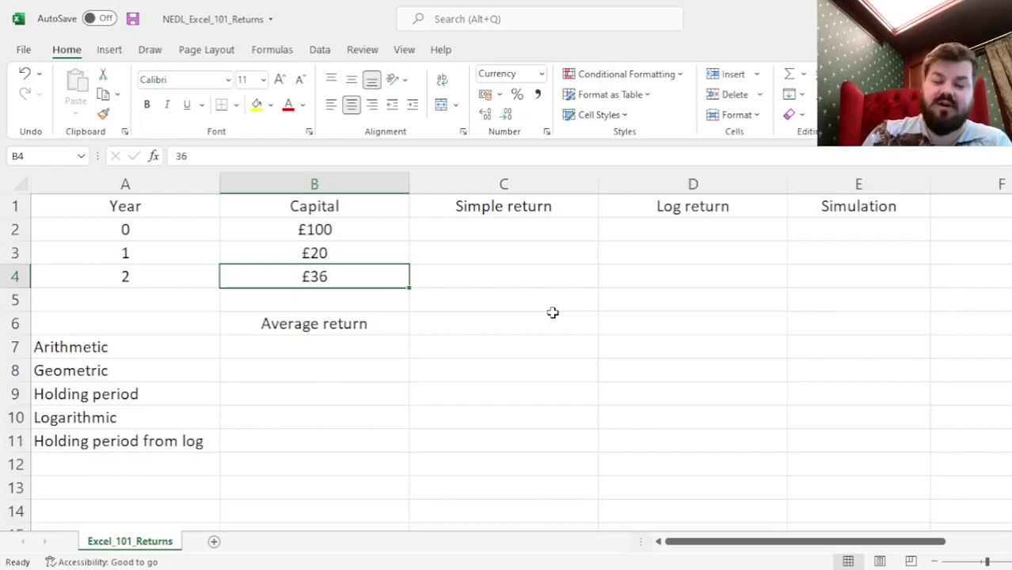
Enter =B3/B2-1 in C3 and fill it to C4, giving -80.00% and 80.00%
key(Right)
key(Up)
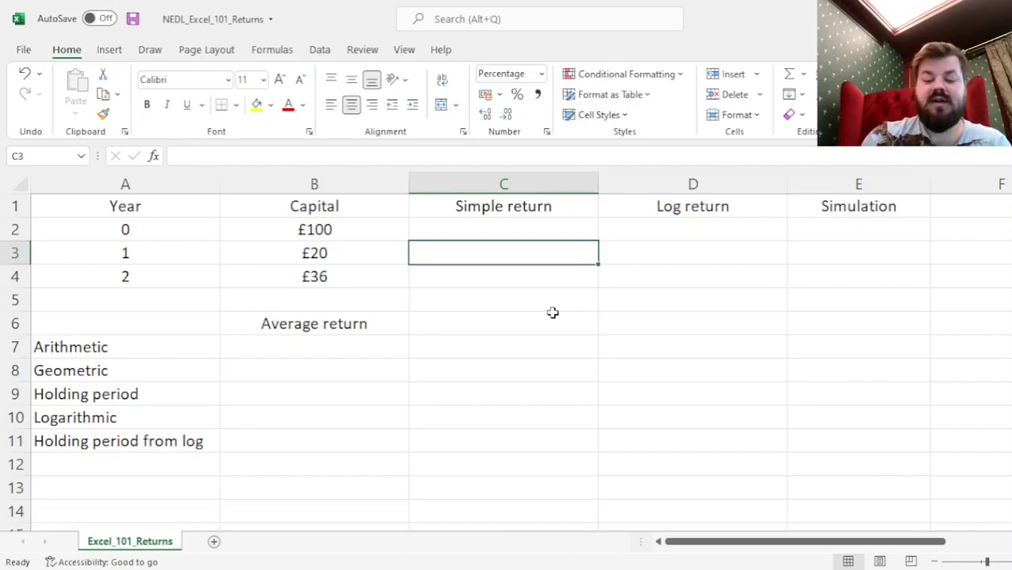
text(=)
key(Left)
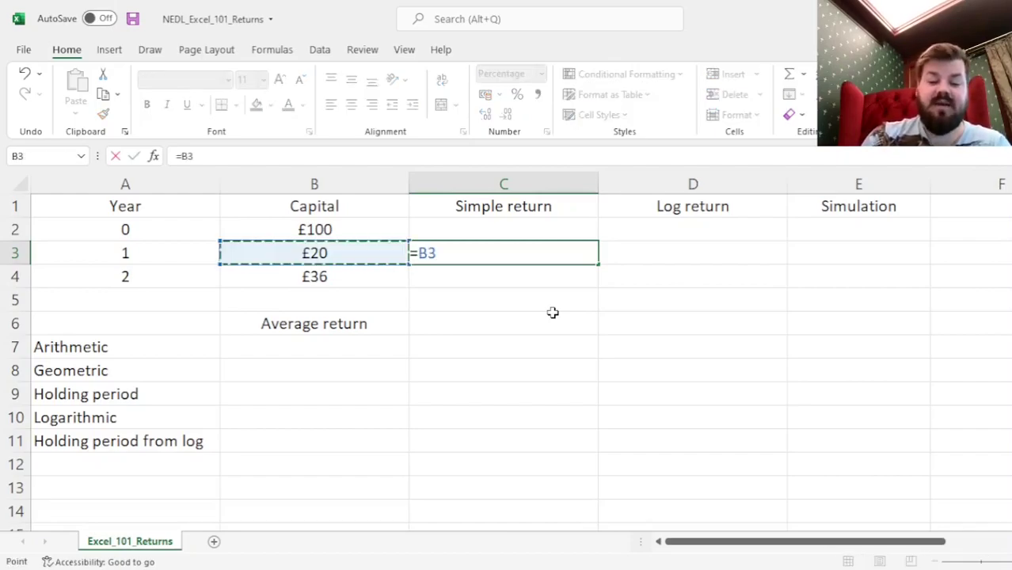
text(/)
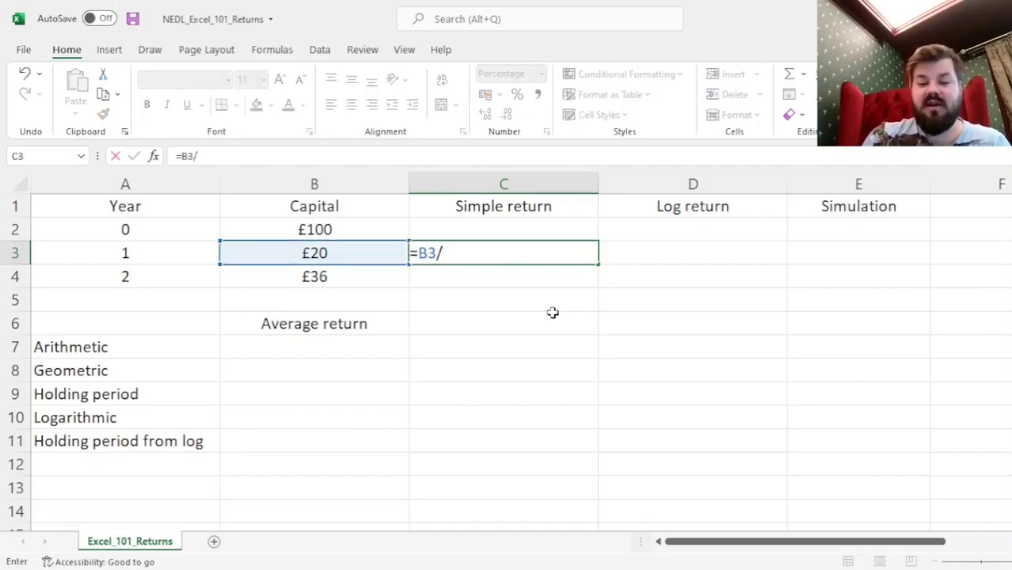
key(Left)
key(Up)
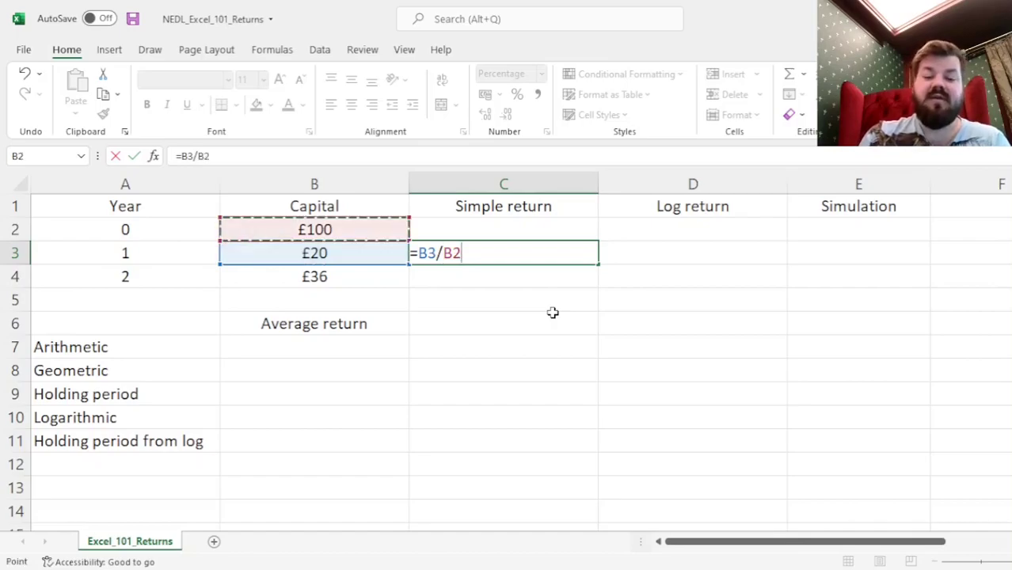
text(-1)
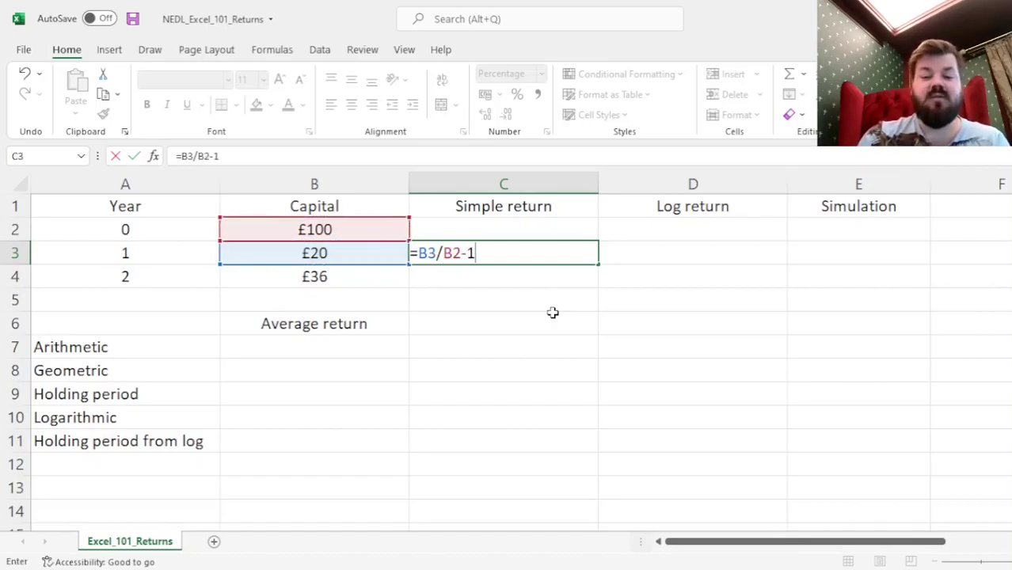
key(ctrl+Return)
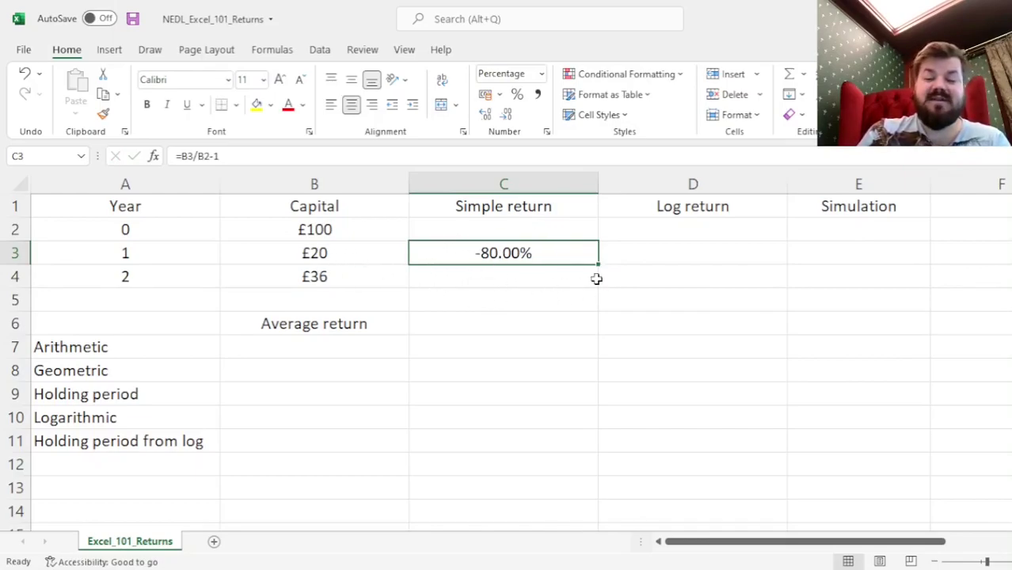
drag(599, 265, 594, 291)
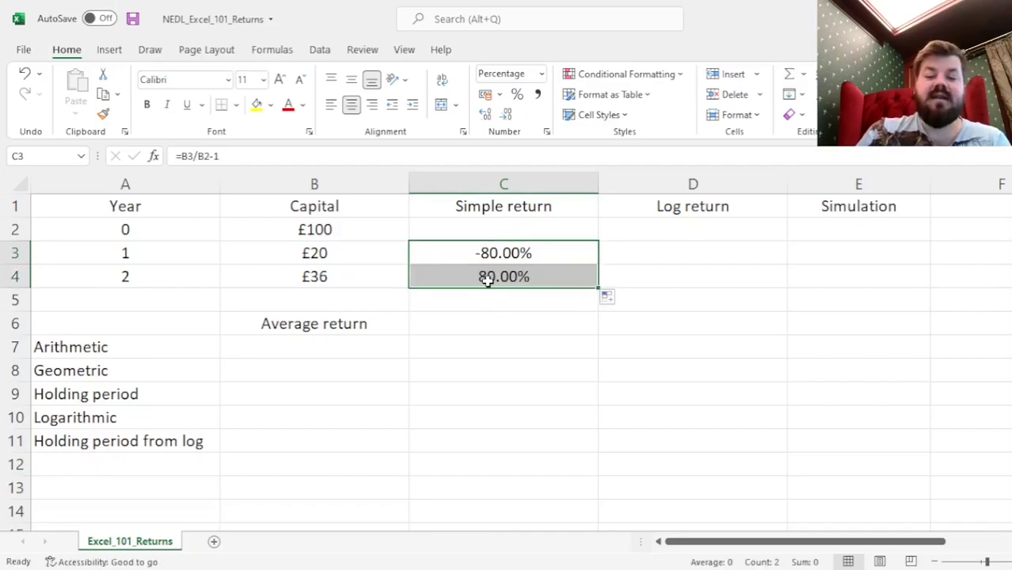
click(487, 278)
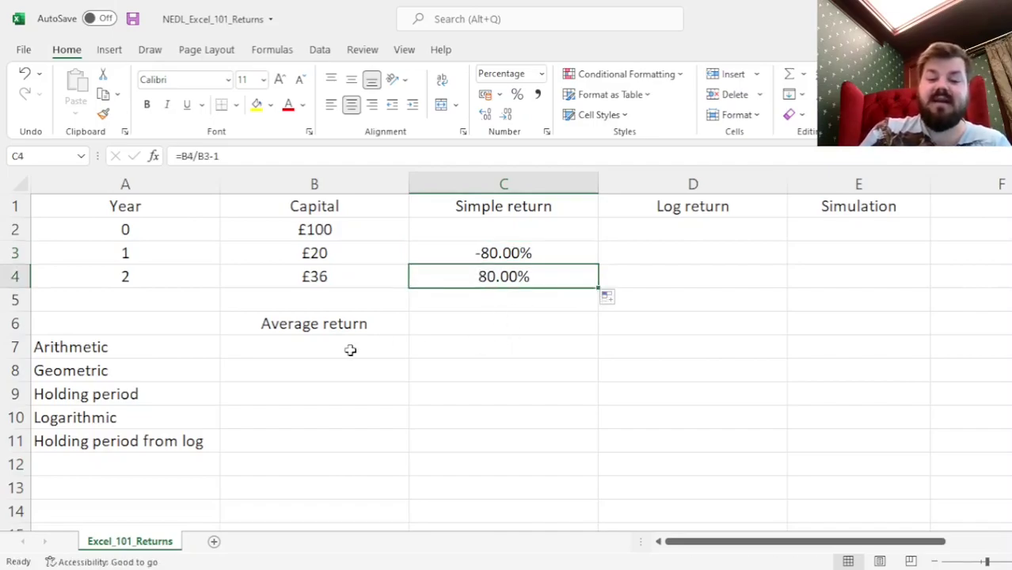
Enter =AVERAGE(C3:C4) in B7, giving an arithmetic average return of 0.00%
click(319, 356)
text(=)
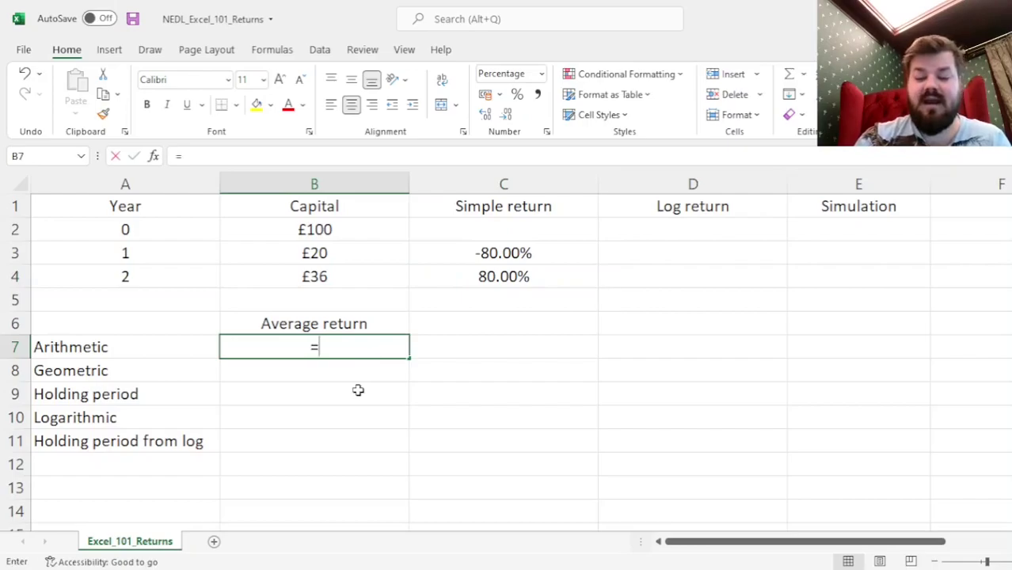
text(AVERAGE()
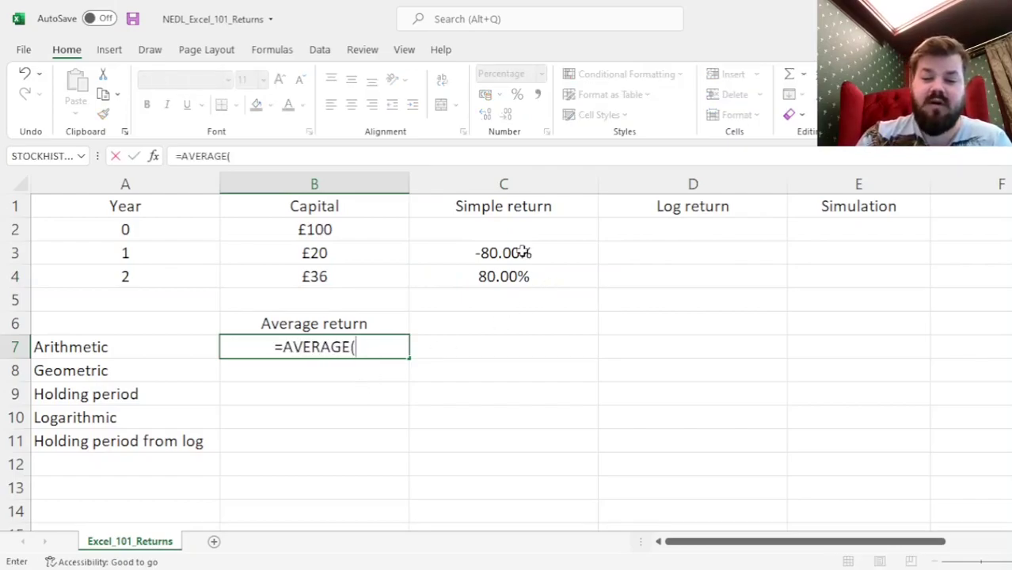
drag(514, 253, 525, 276)
key(ctrl+Return)
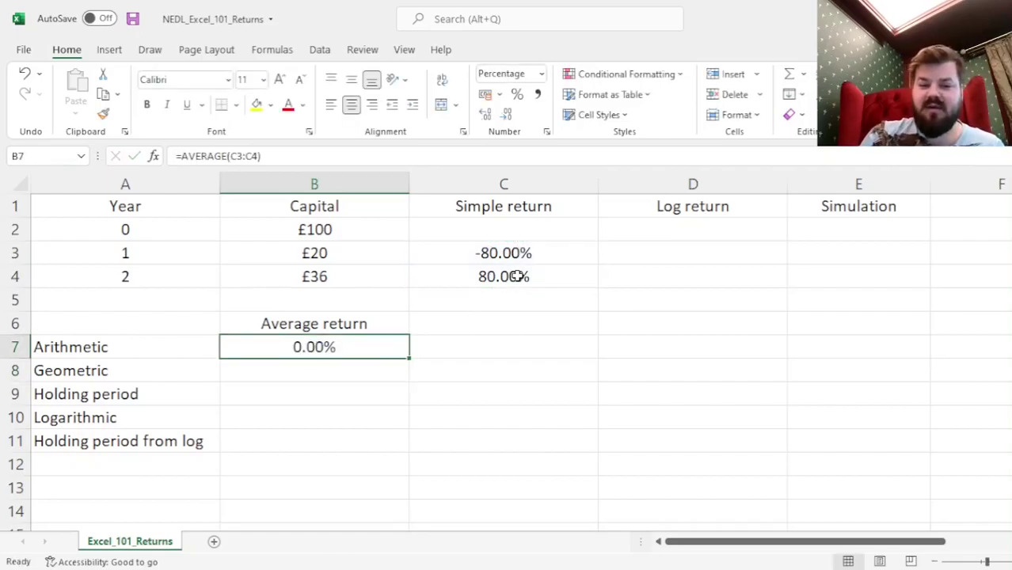
Compare the £100 starting capital and £36 final capital against the 0.00% average
click(283, 233)
ctrl+click(295, 273)
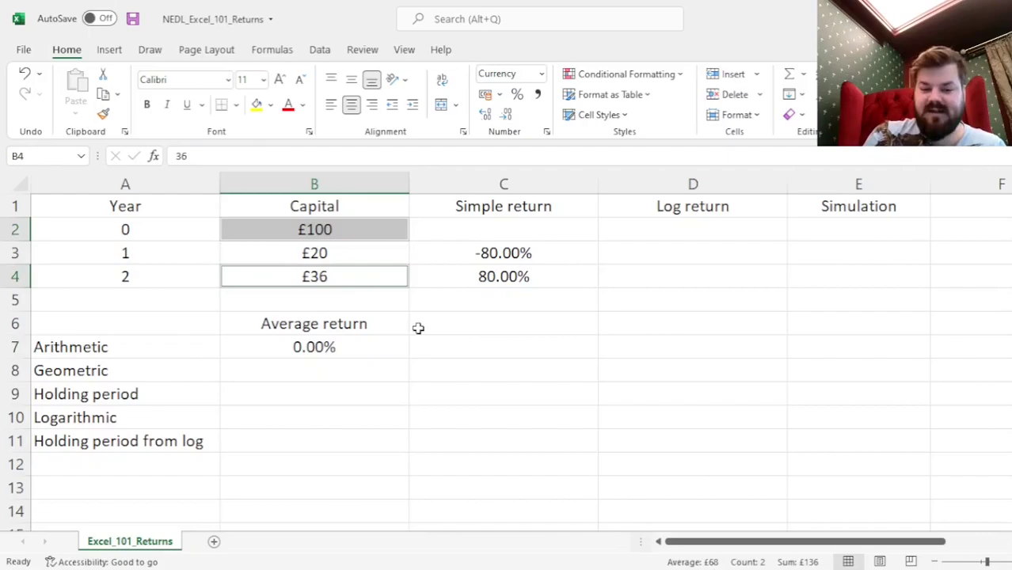
click(332, 275)
click(352, 233)
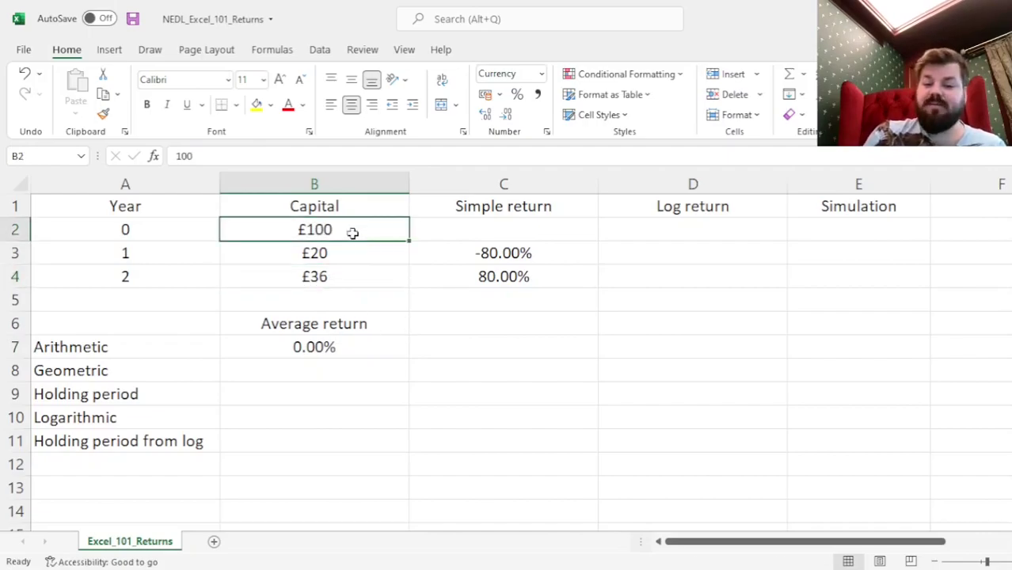
ctrl+click(327, 278)
click(316, 346)
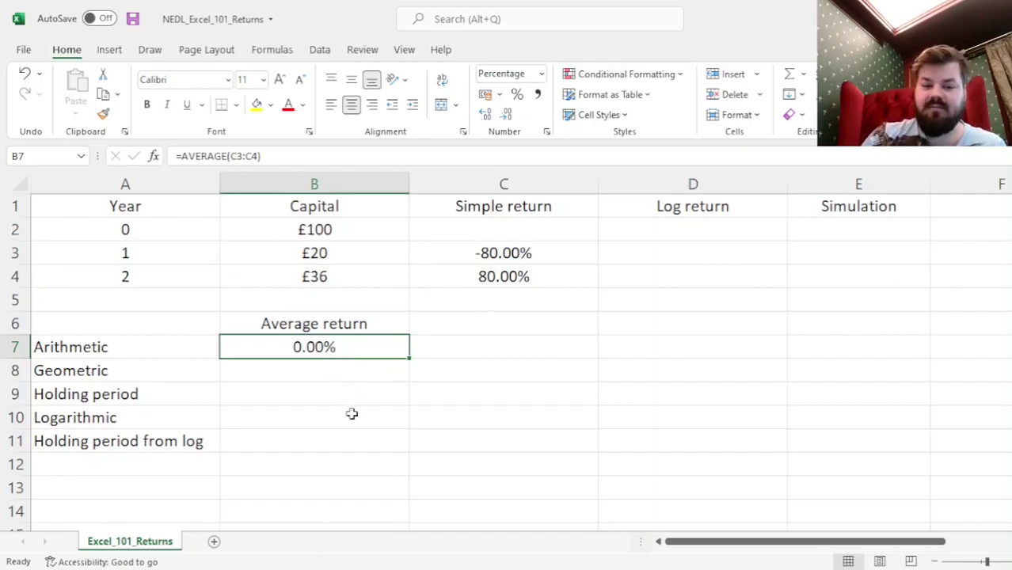
click(323, 279)
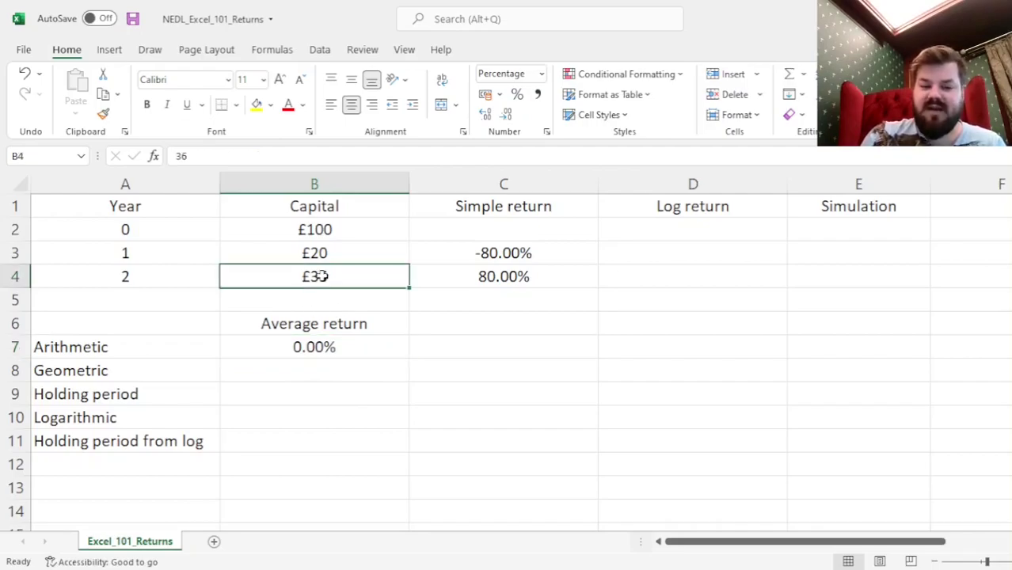
ctrl+click(318, 235)
click(315, 342)
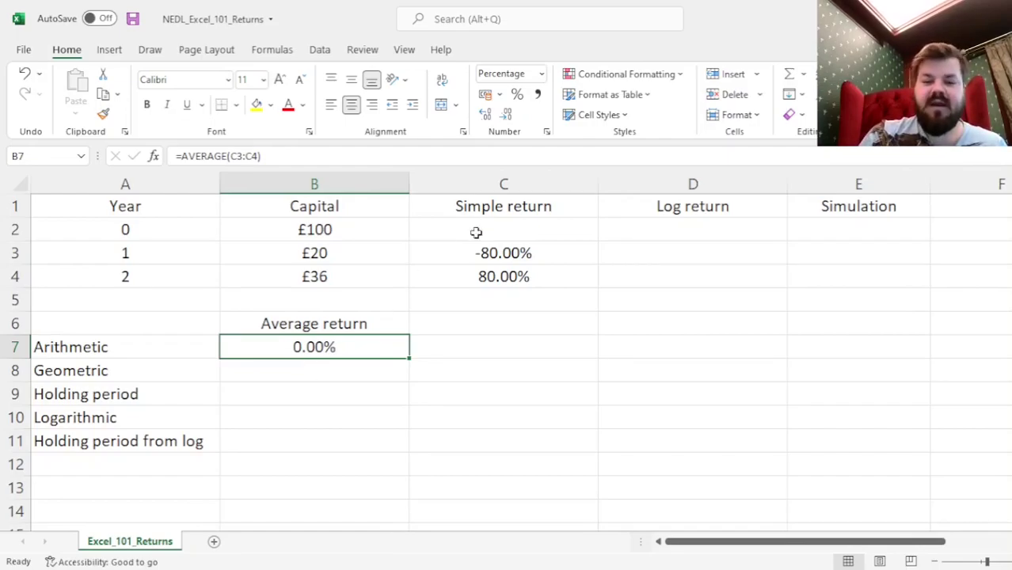
Check the year 1 simple return formula against the capitals for years 0 to 2
click(462, 258)
click(352, 235)
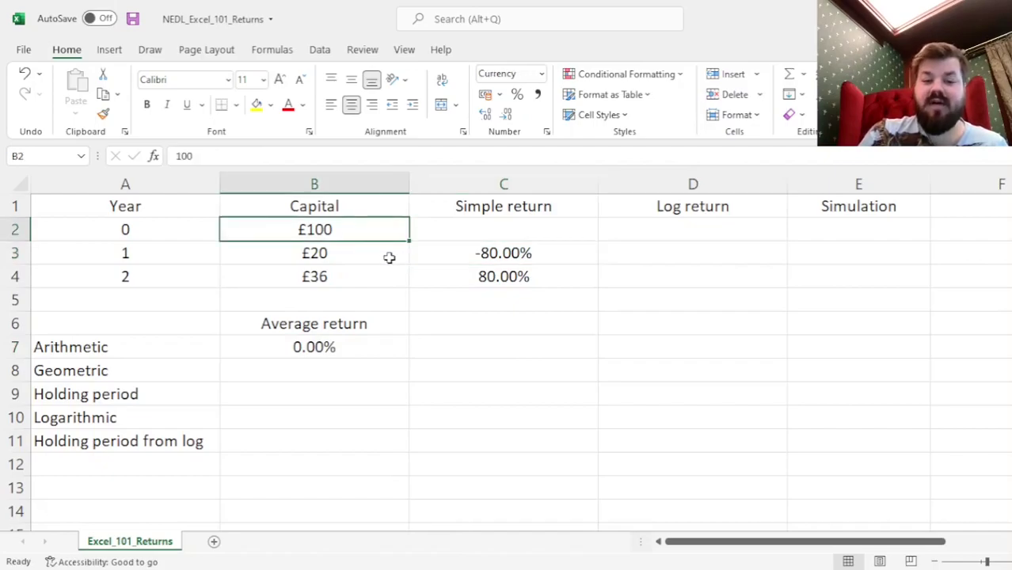
click(373, 261)
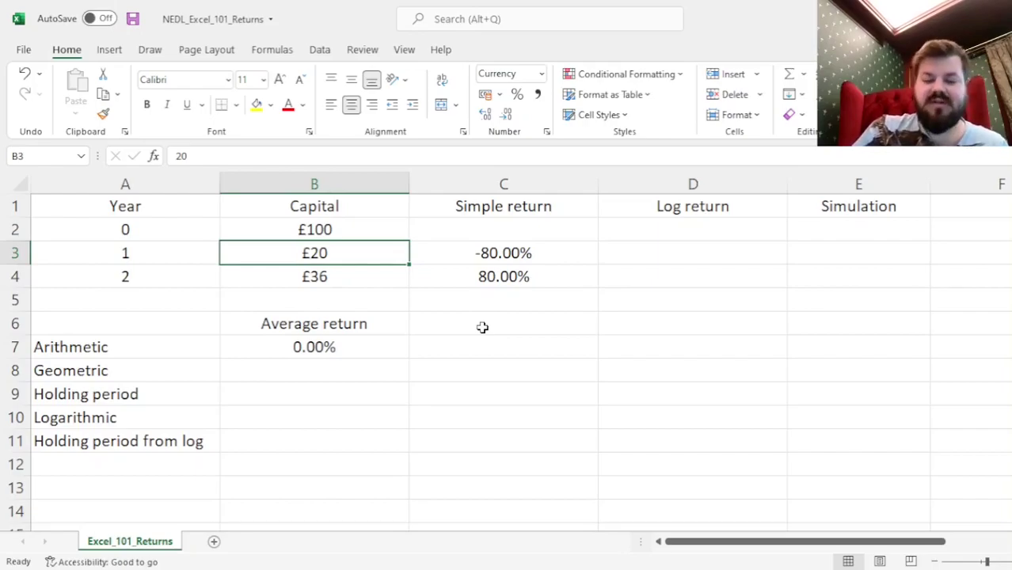
click(361, 279)
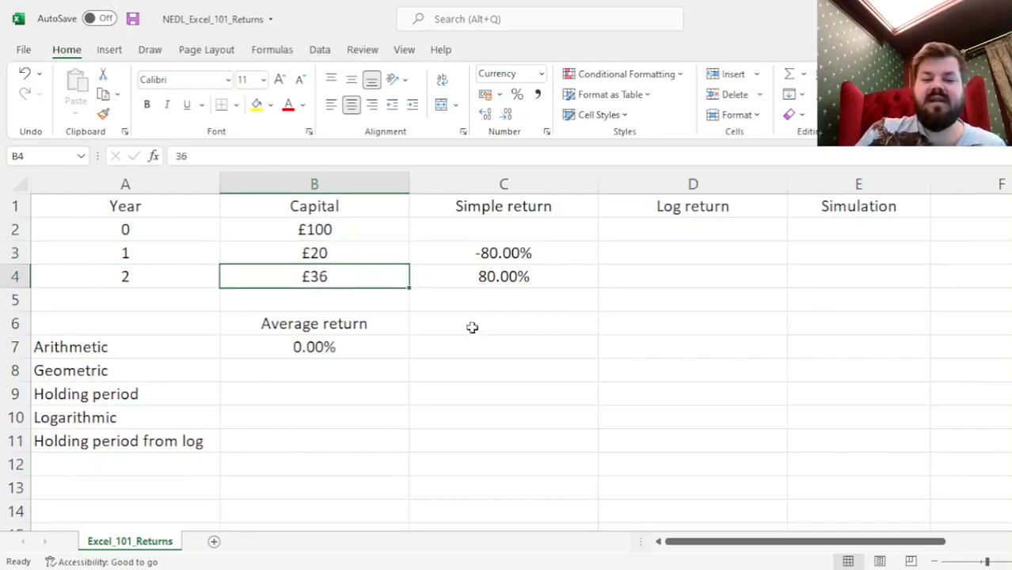
click(361, 247)
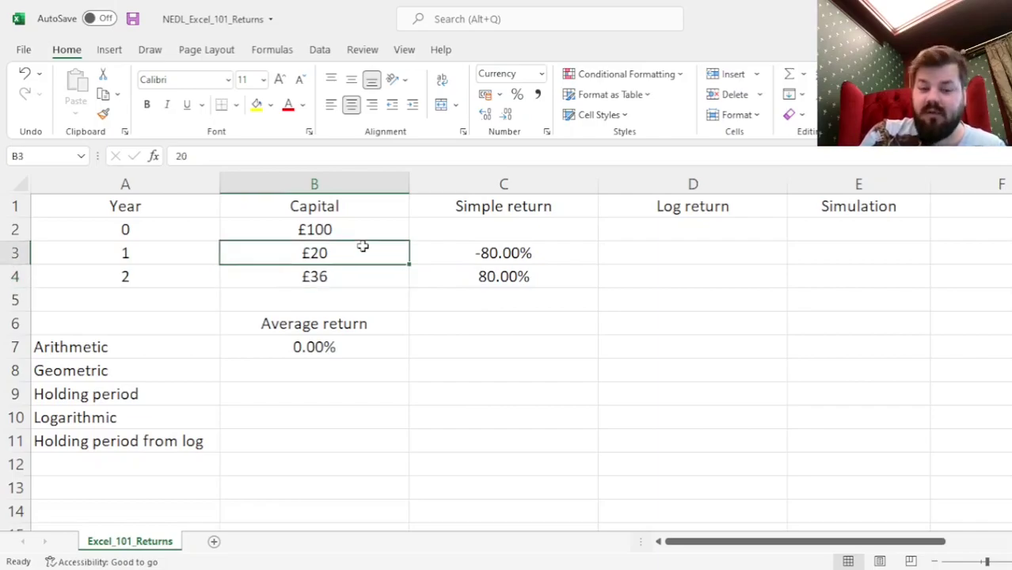
click(331, 369)
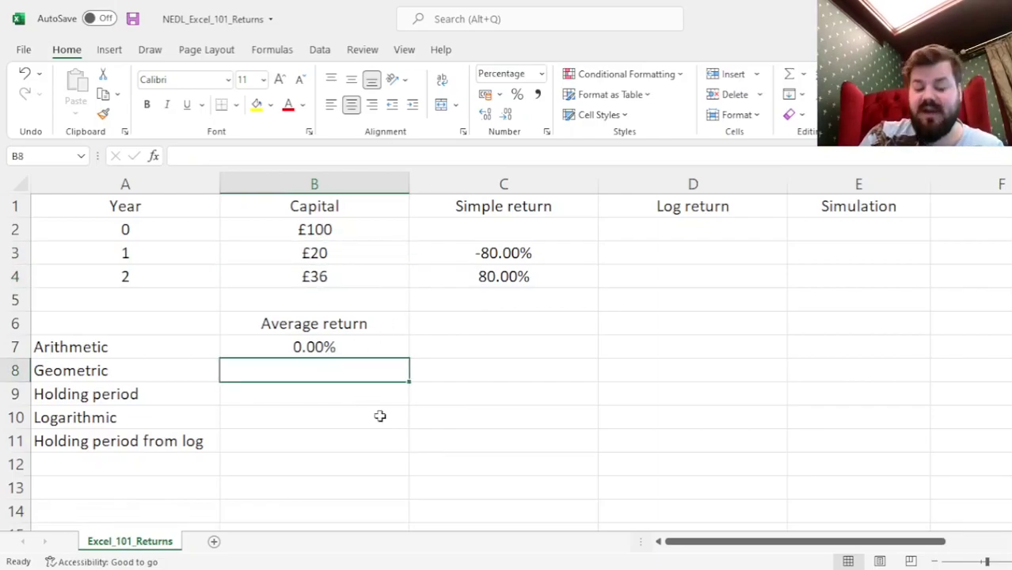
Enter =GEOMEAN(1+C3:C4) - 1 in B8 and show it as -40.00% with two decimals
text(=G)
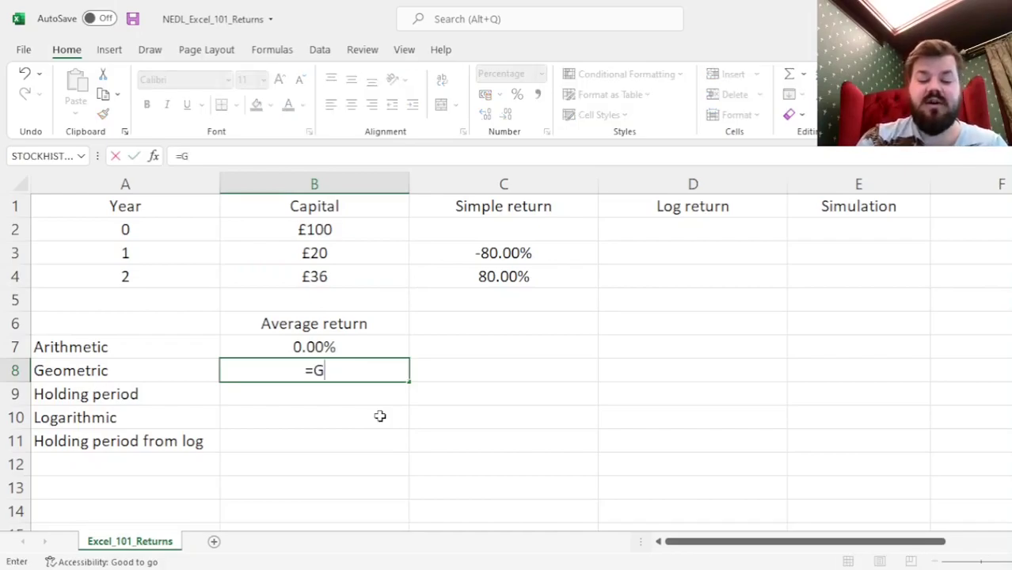
text(EOMEAN(1+)
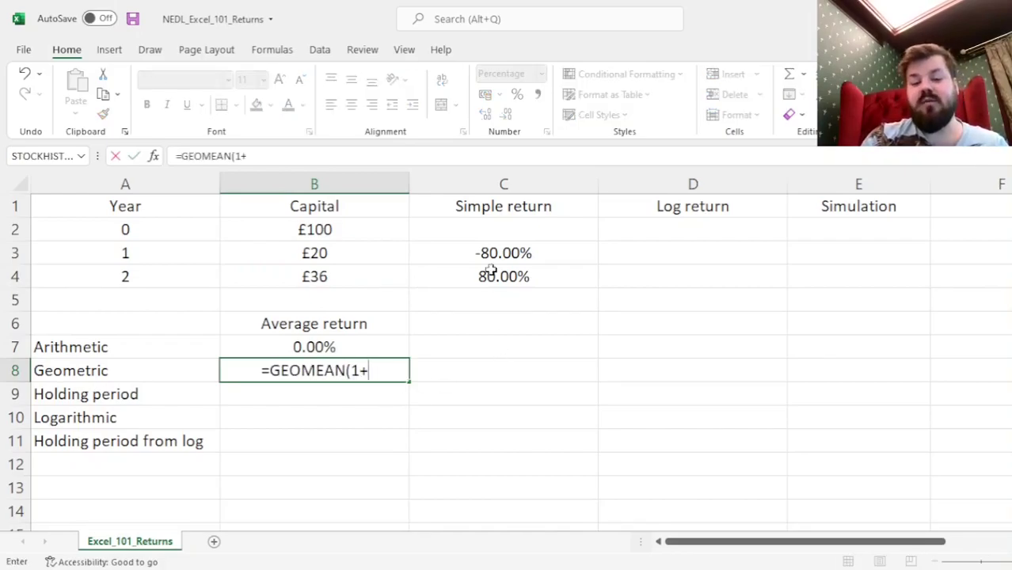
drag(484, 255, 486, 272)
text() - 1)
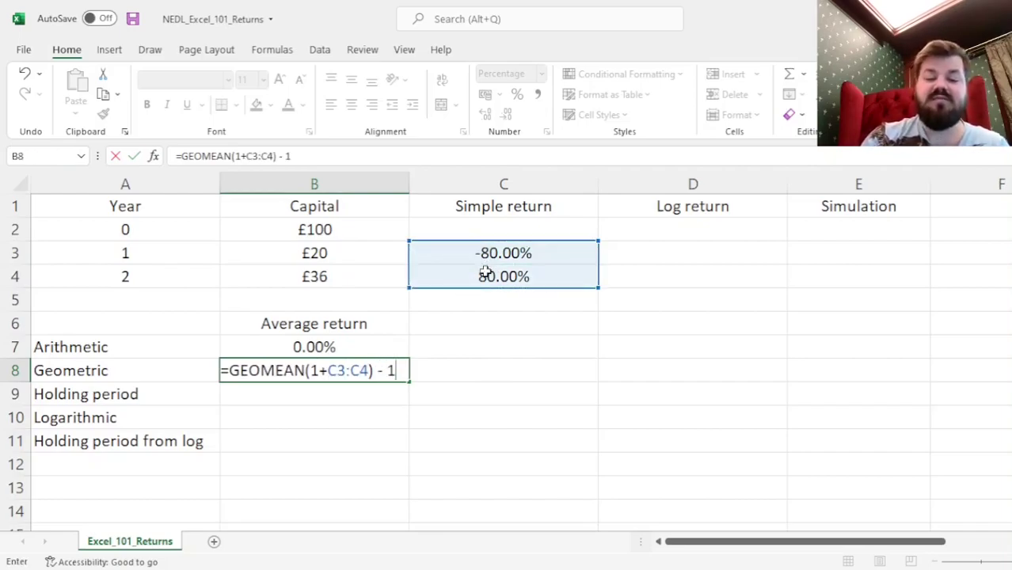
key(ctrl+Return)
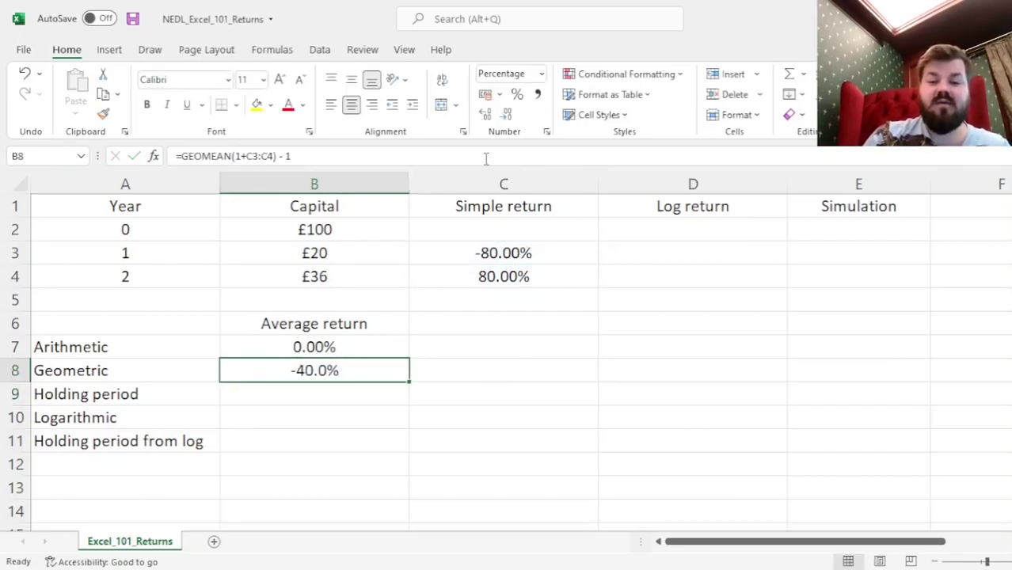
click(485, 115)
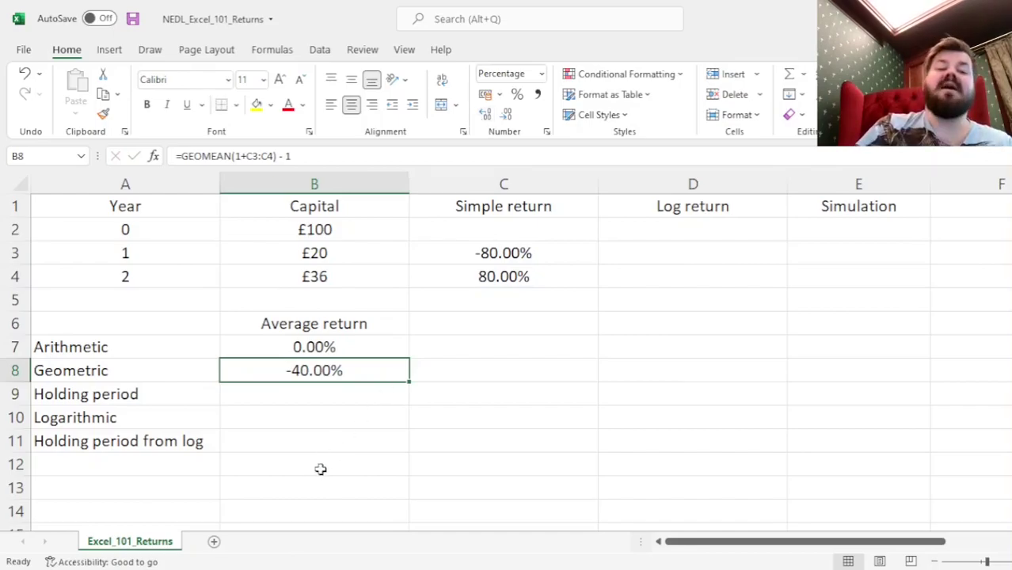
Copy the £100 starting capital into E2 to start the simulation
click(314, 230)
key(ctrl+c)
click(831, 233)
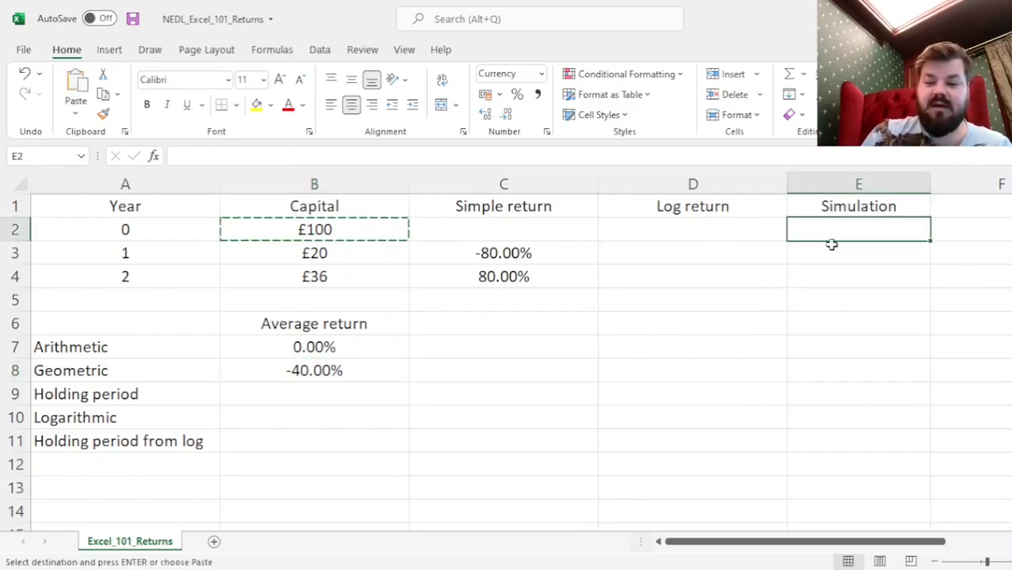
key(Return)
Enter =E2*(1+B$8) in E3 and fill it to E4, giving £60 and £36
click(845, 257)
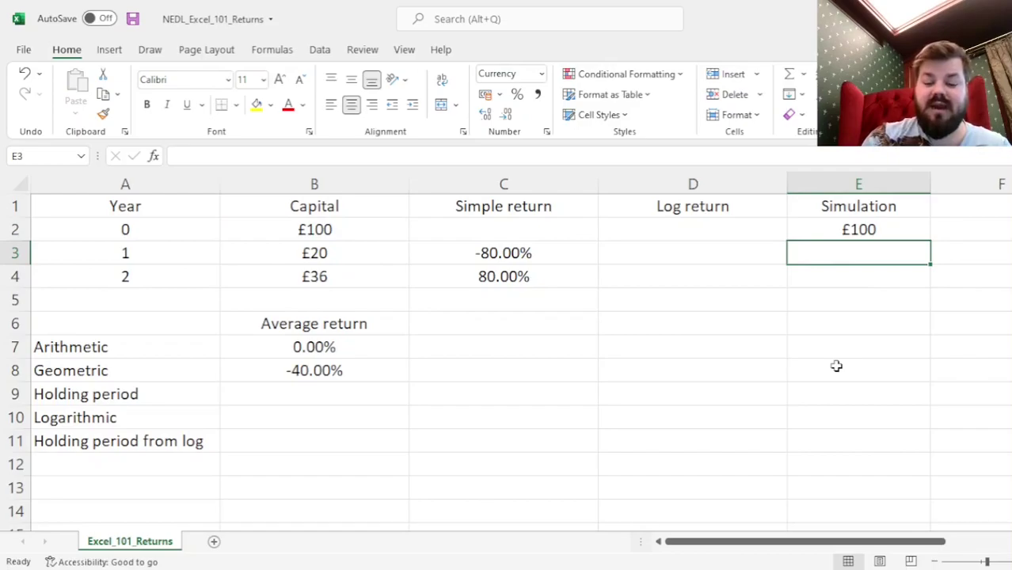
text(=)
key(Up)
text(*)
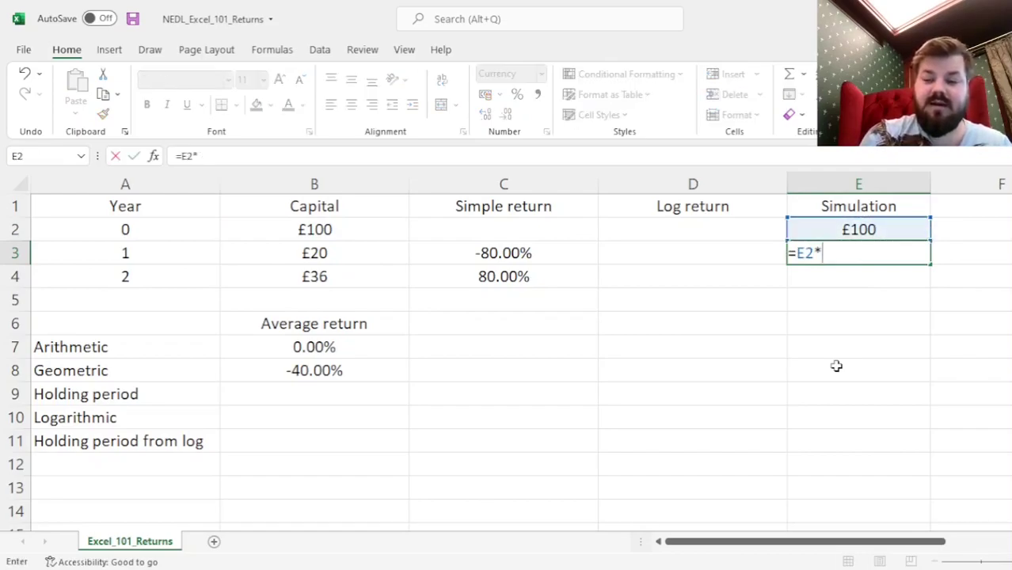
text((1+)
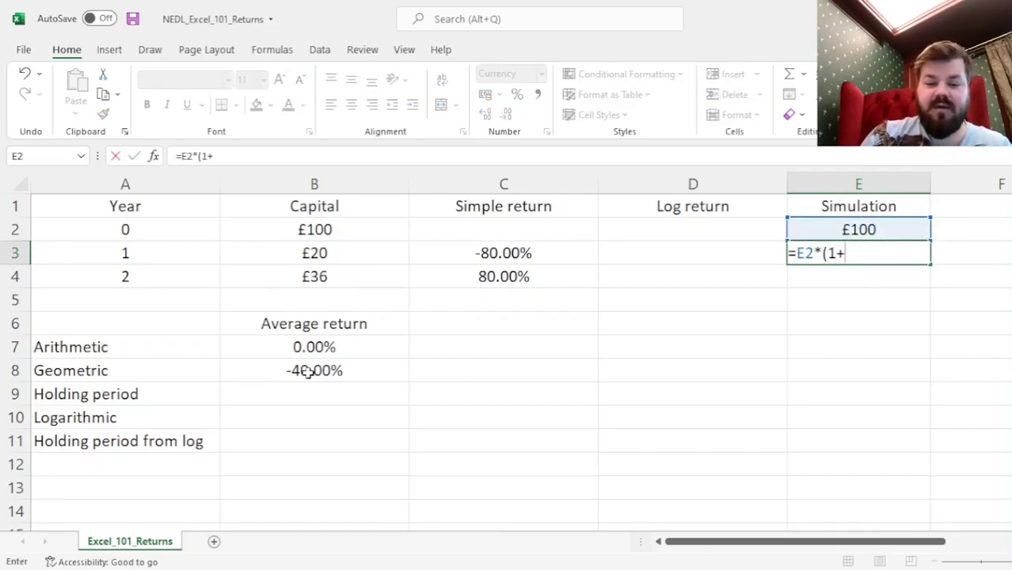
click(307, 372)
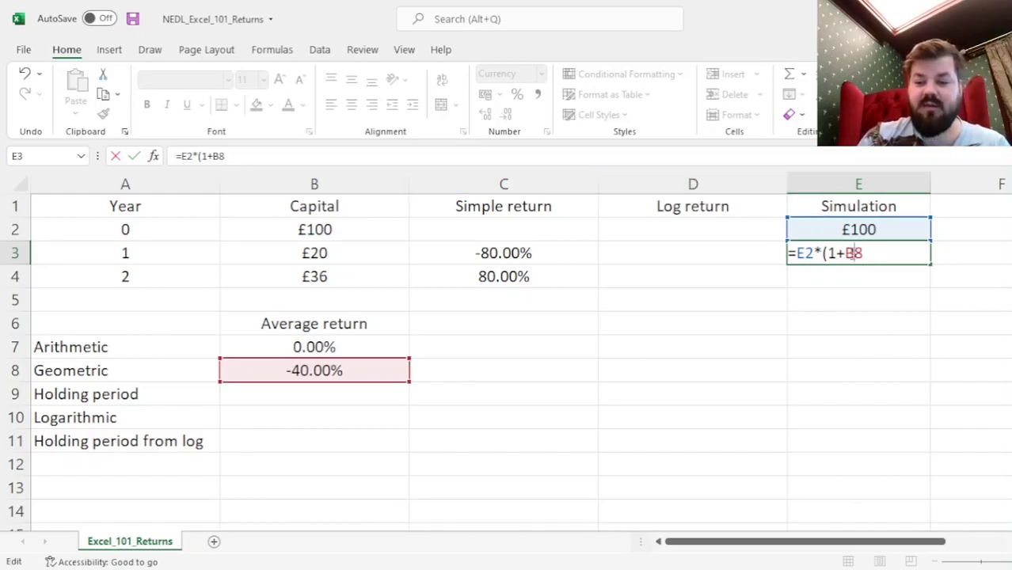
key(F4)
key(F4)
text())
key(ctrl+Return)
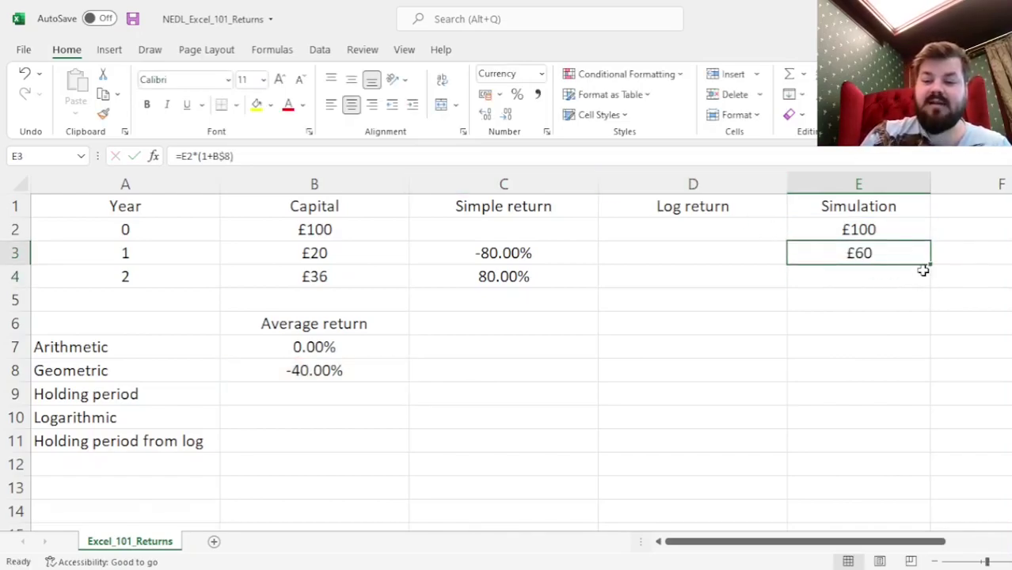
drag(923, 270, 890, 280)
click(888, 282)
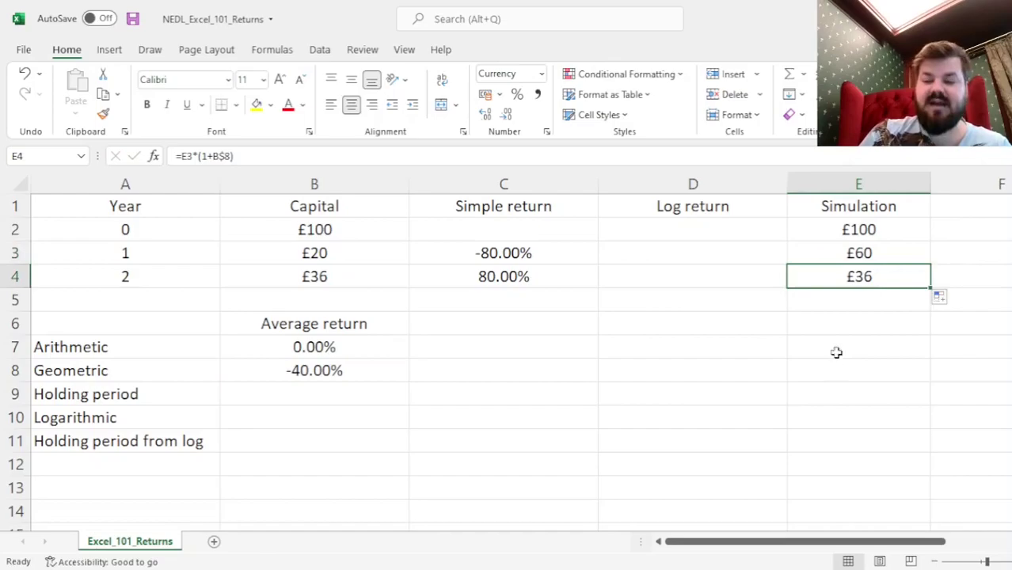
Compare the simulated £36 with the actual final capital in B4
click(831, 233)
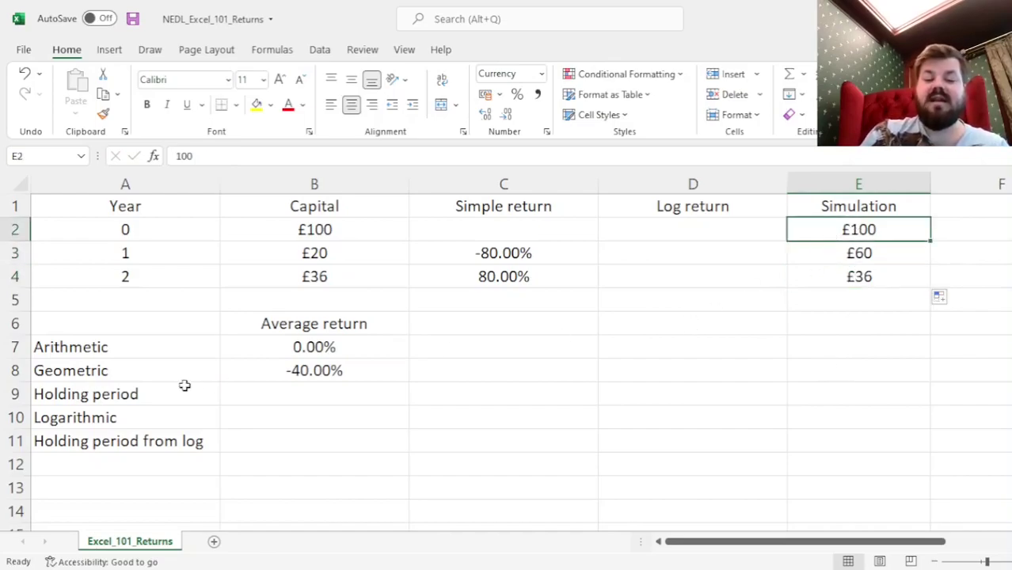
click(281, 378)
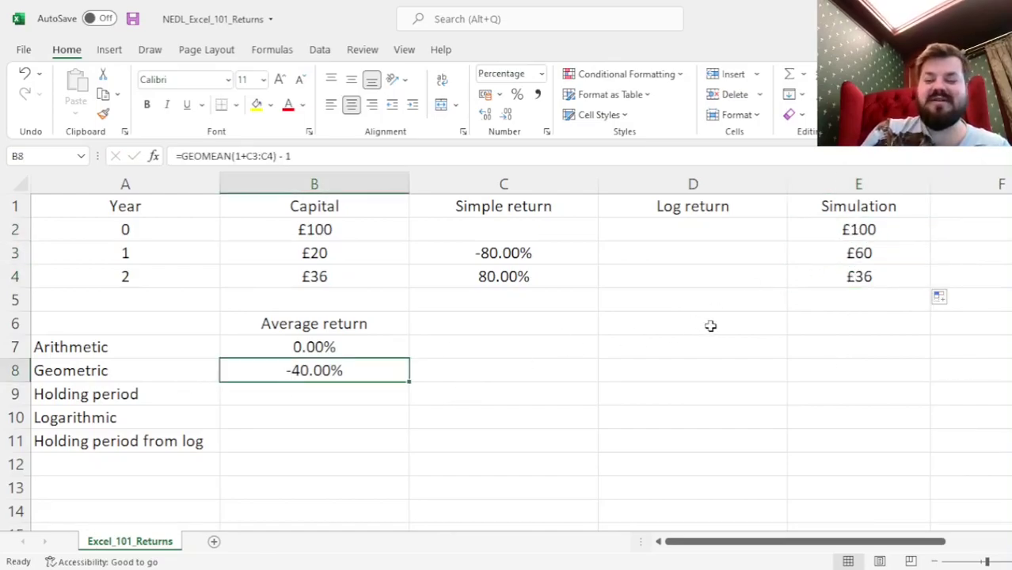
drag(859, 253, 859, 271)
click(859, 273)
ctrl+click(314, 278)
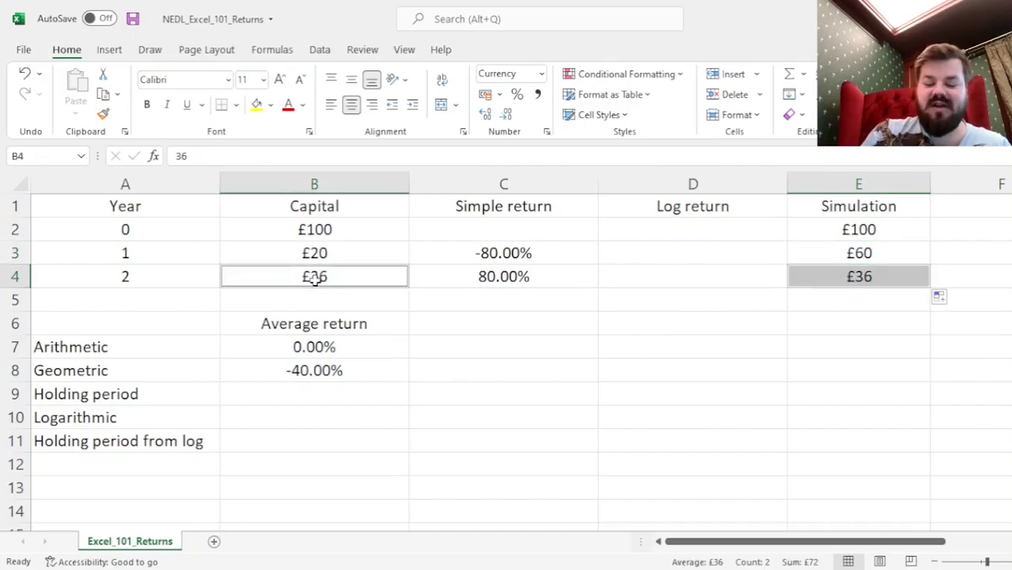
drag(343, 230, 332, 273)
click(331, 276)
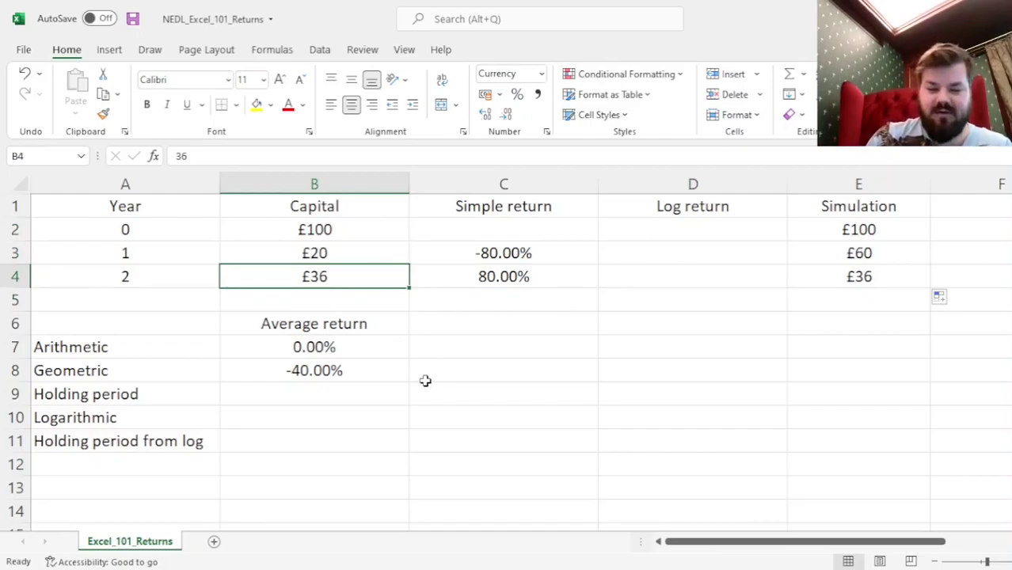
Enter =(B4/B2)^(1/A4) - 1 in B9 and compare its -40.00% with the geometric average
key(Down)
key(Down)
key(Down)
key(Down)
key(Down)
key(Down)
key(Up)
text(=)
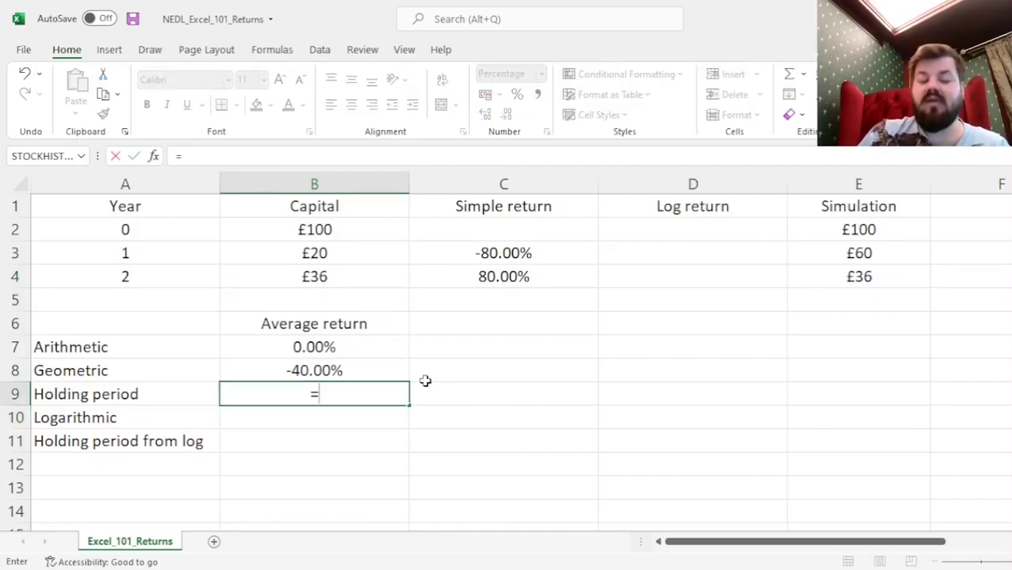
text(()
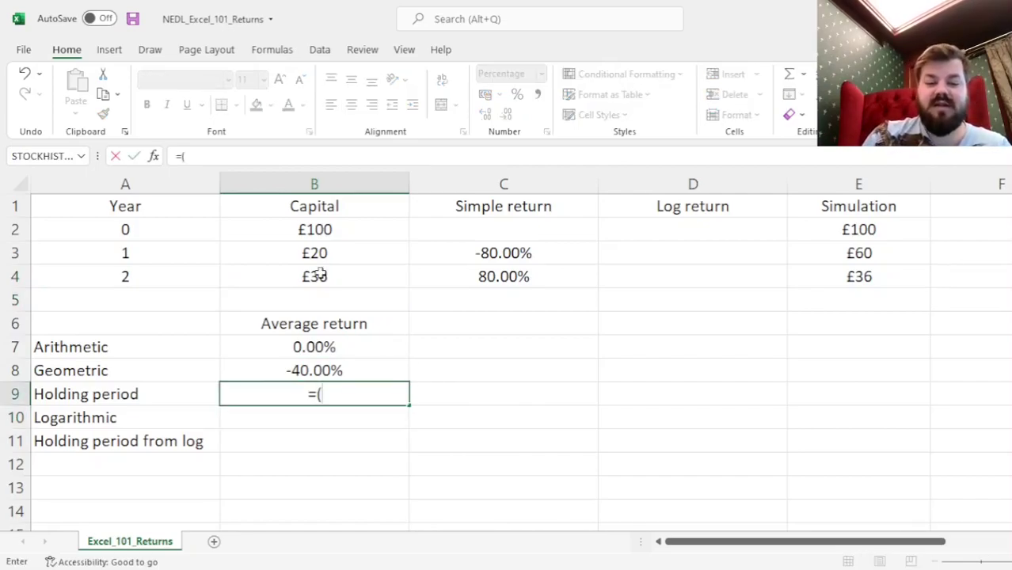
click(311, 278)
text(/)
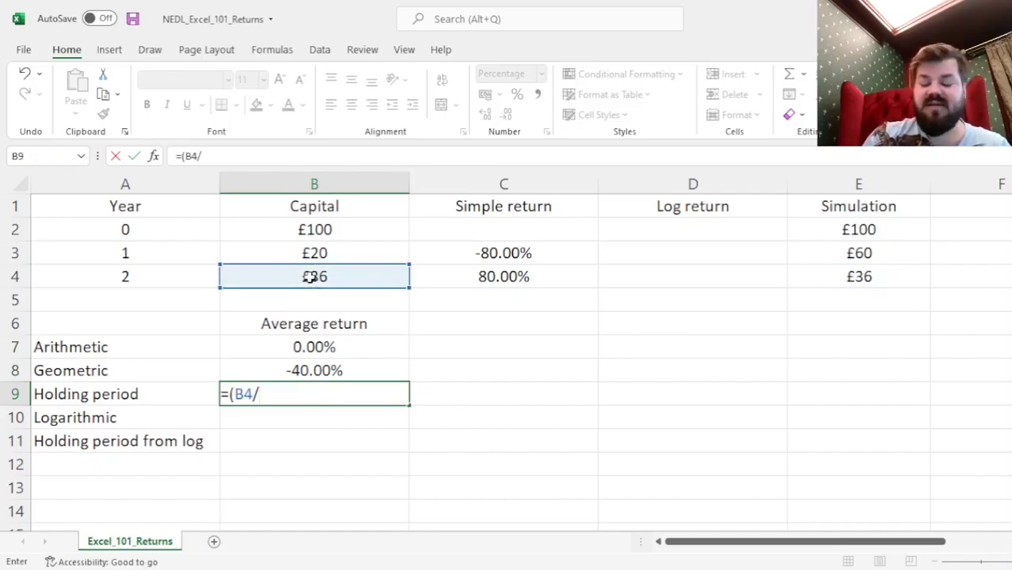
click(317, 221)
text())
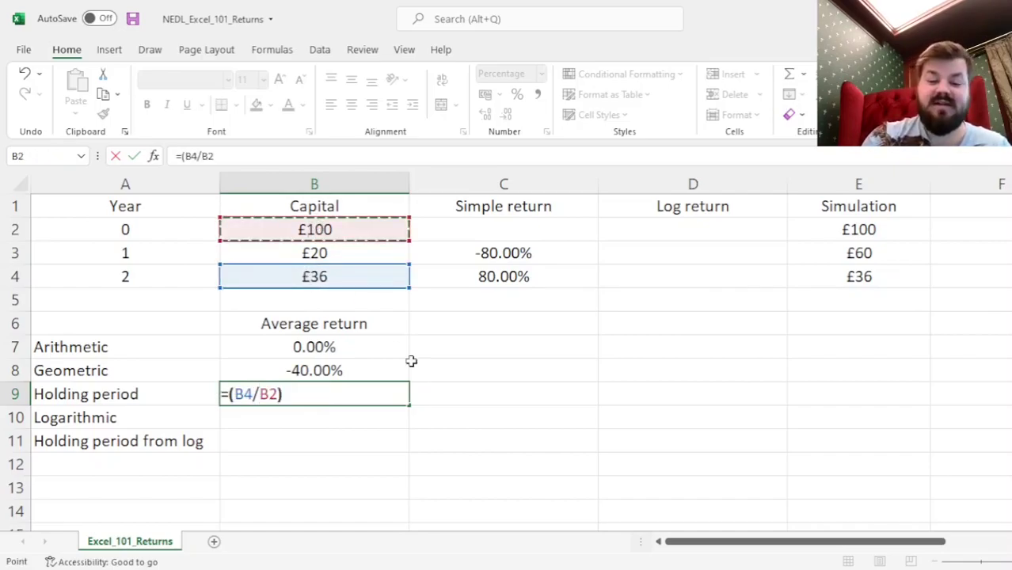
text(^()
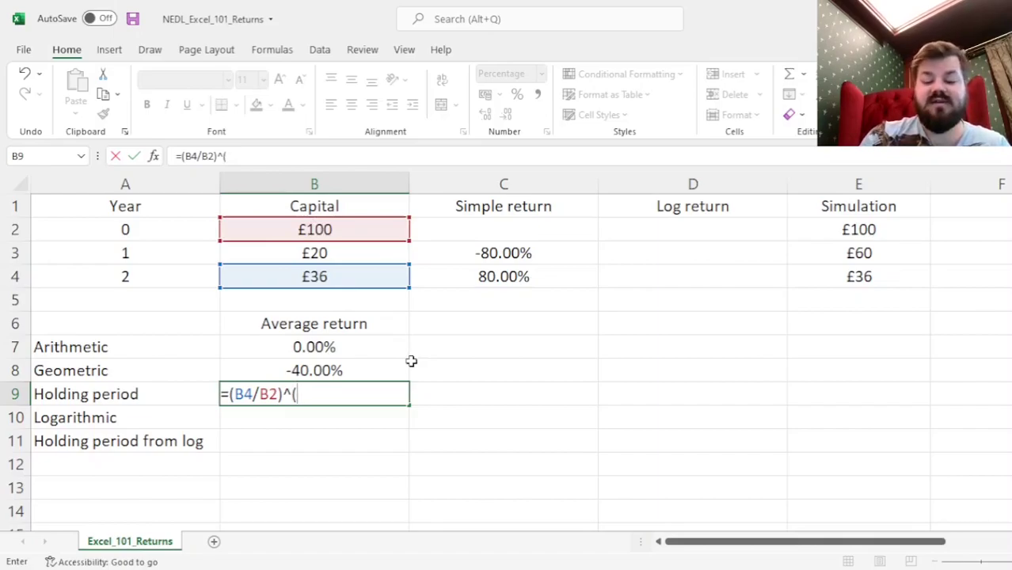
text(1/)
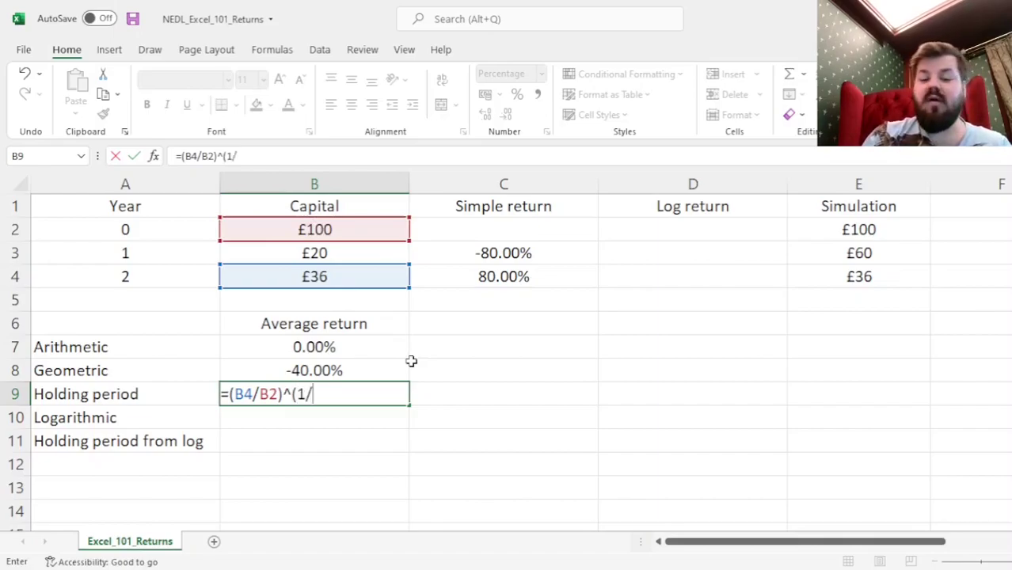
click(177, 272)
text() - 1)
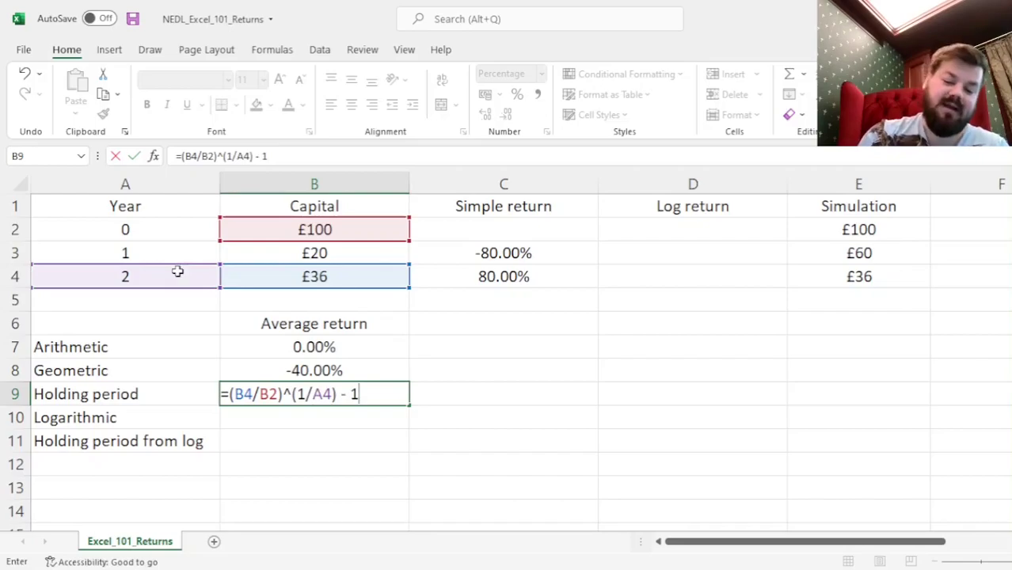
key(Return)
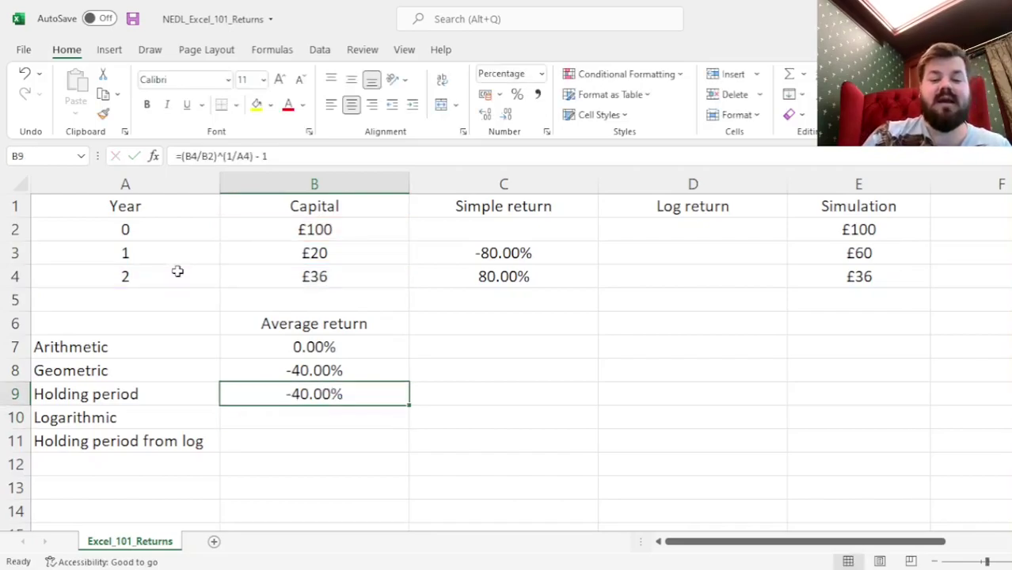
key(Up)
key(shift+Down)
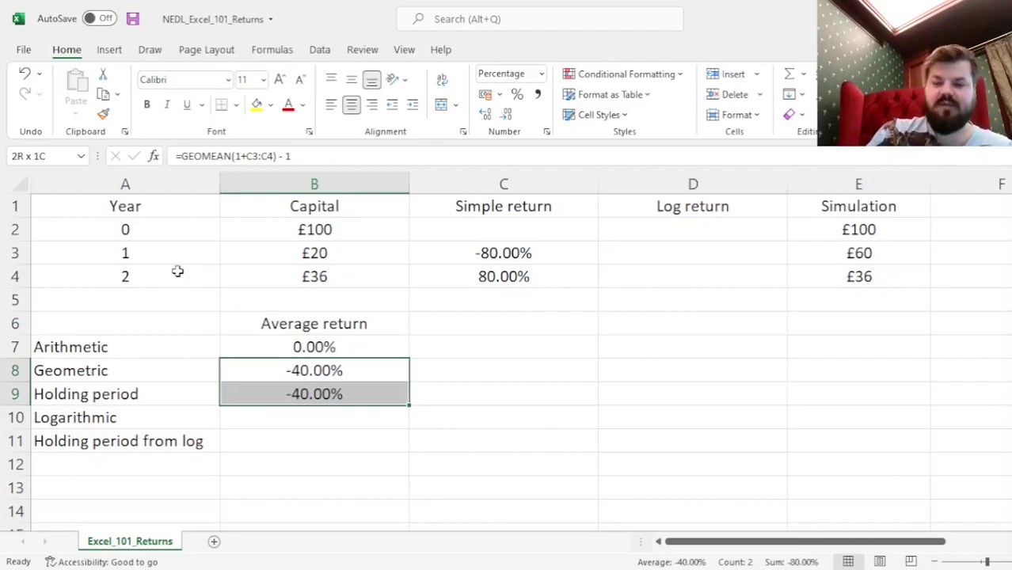
Enter =LN(B3/B2) in D3 and fill it to D4, giving -160.94% and 58.78%
key(Down)
key(Down)
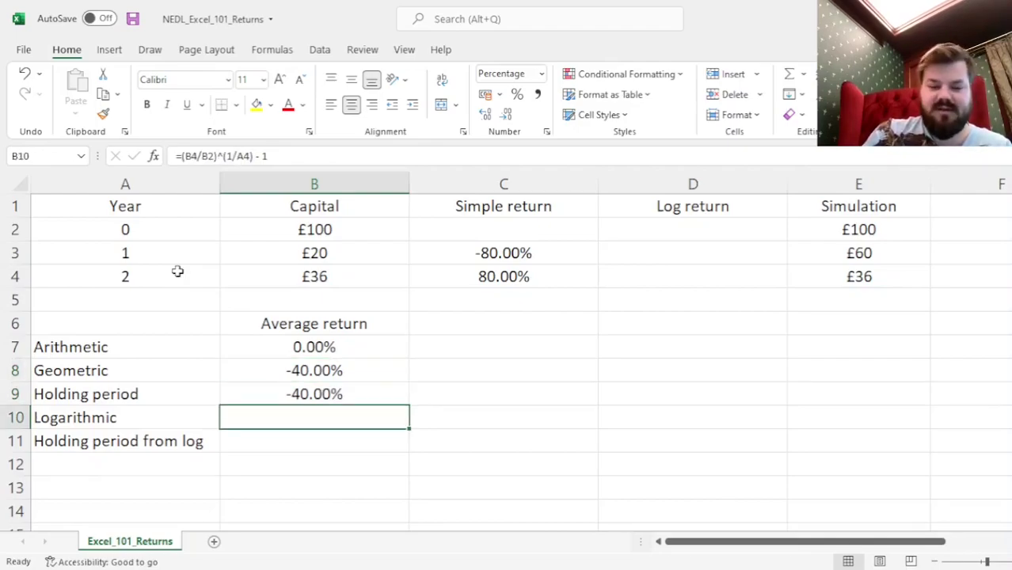
click(691, 254)
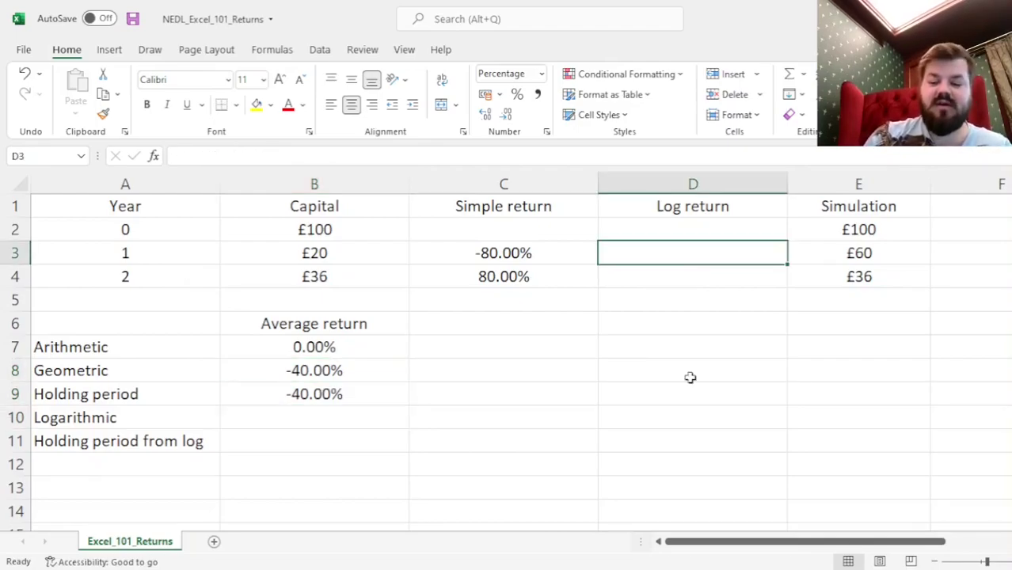
text(=LN()
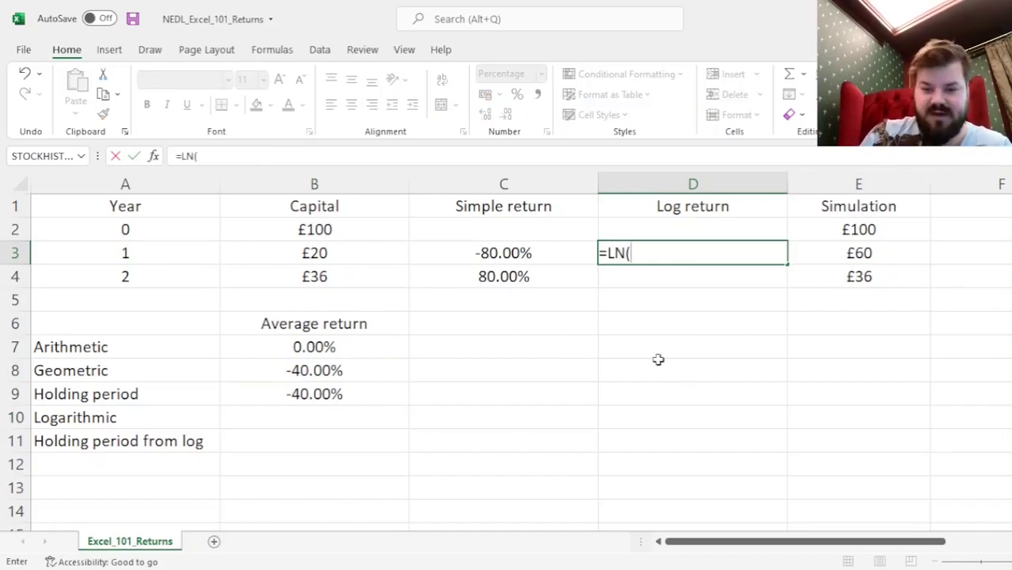
click(310, 256)
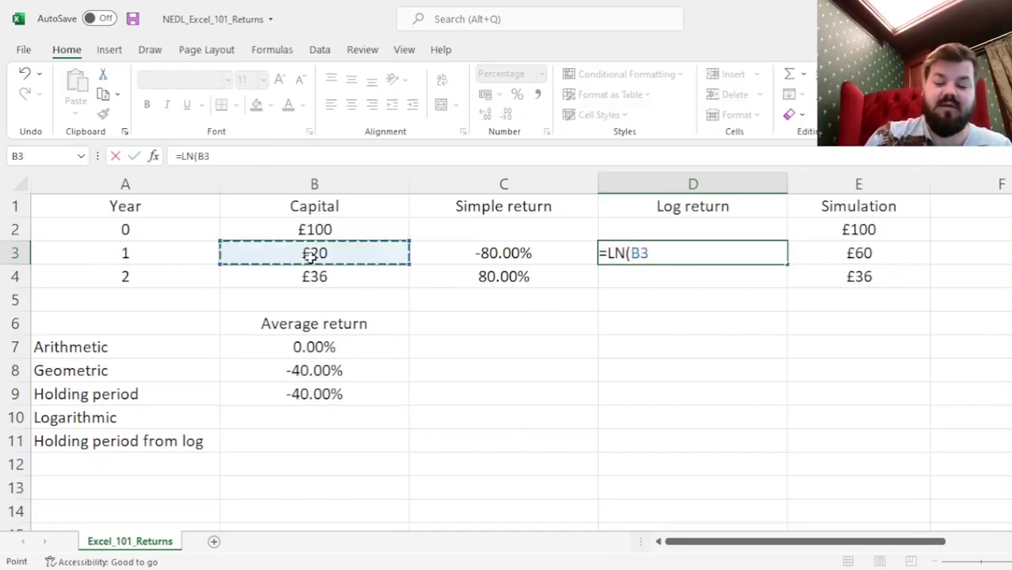
text(/)
click(291, 228)
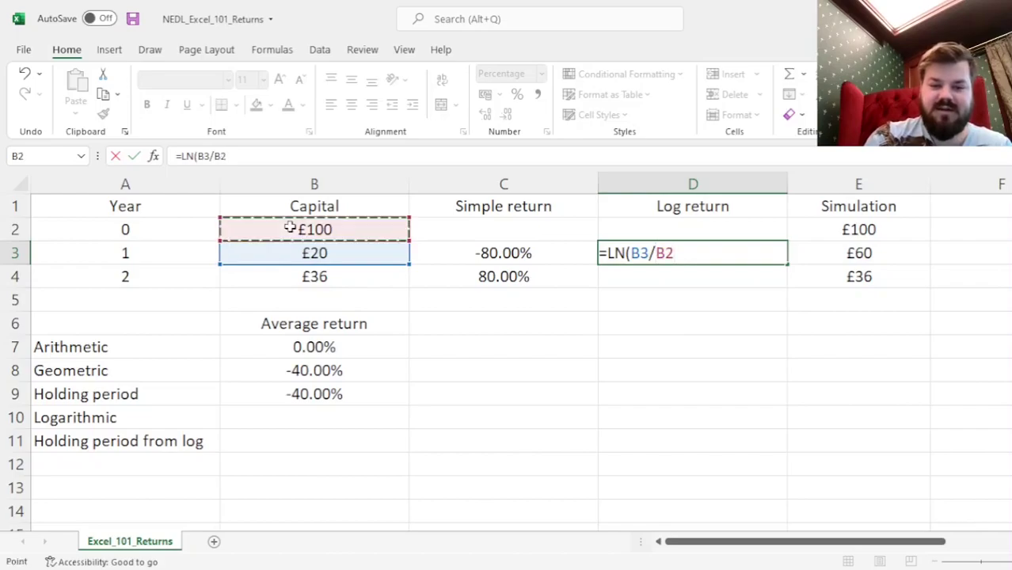
text())
key(ctrl+Return)
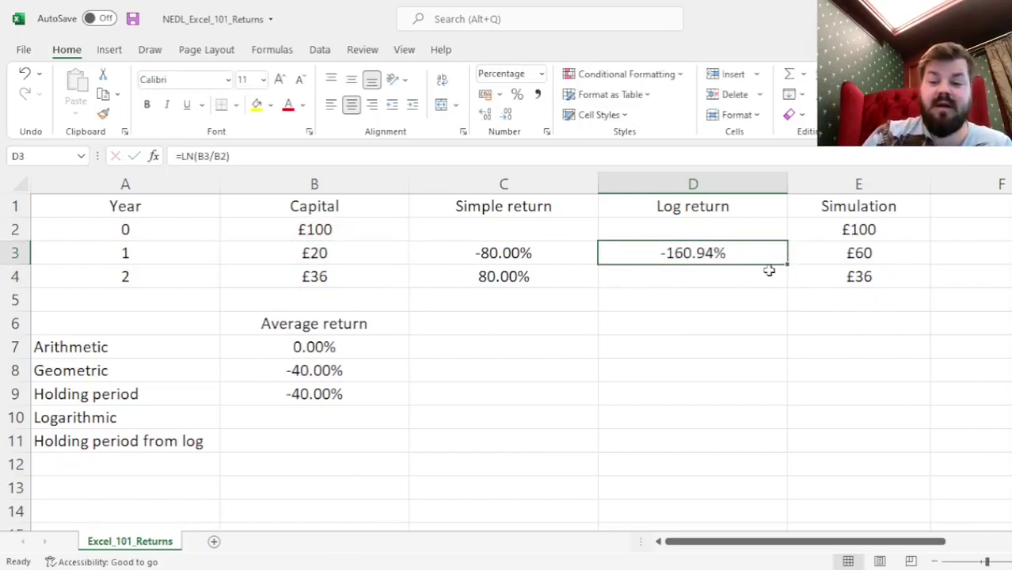
drag(788, 265, 788, 286)
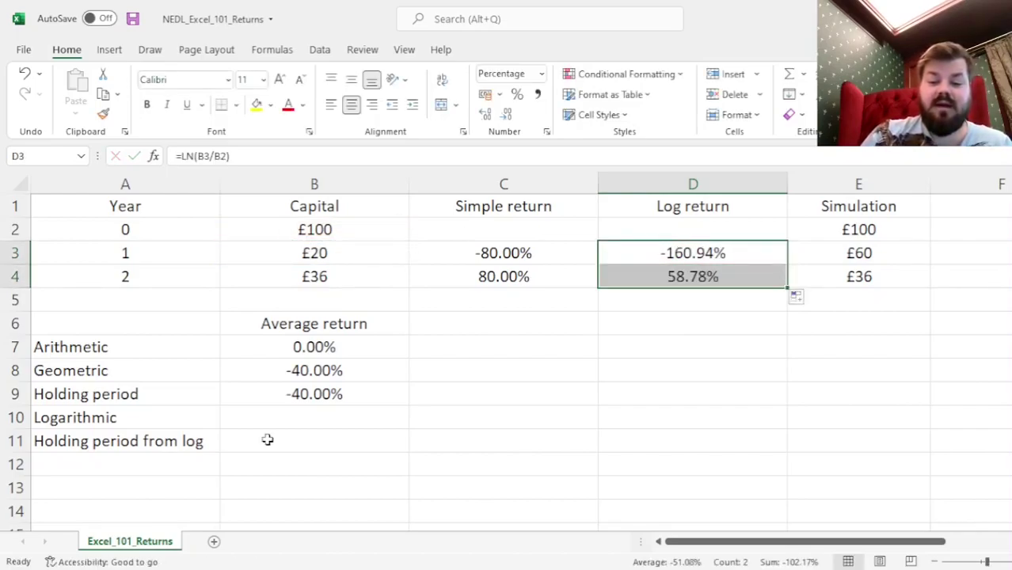
Enter =AVERAGE(D3:D4) in B10 for a -51.08% logarithmic average, then compare with B9
click(301, 419)
text(=AVERAGE)
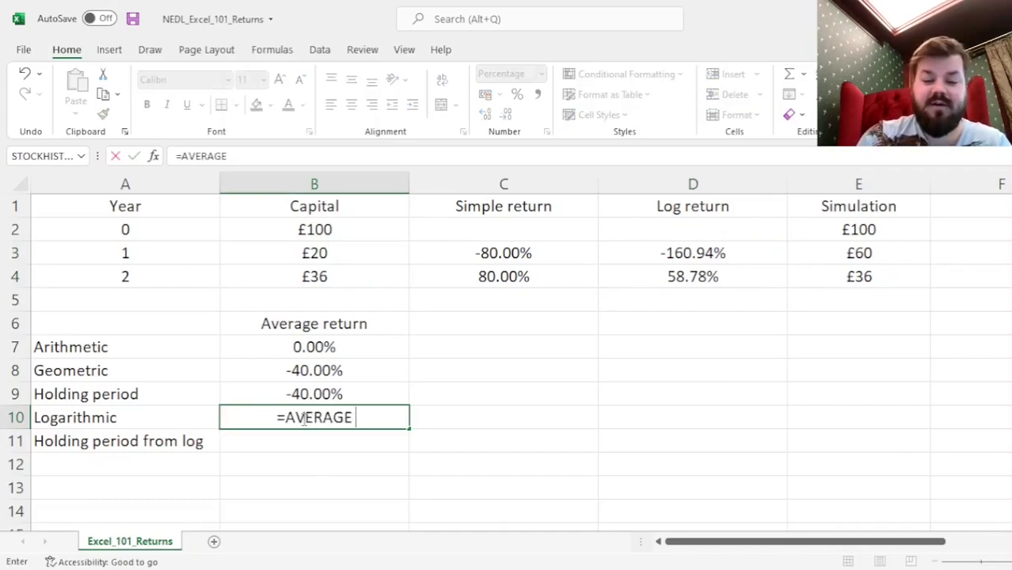
text(()
drag(714, 251, 710, 276)
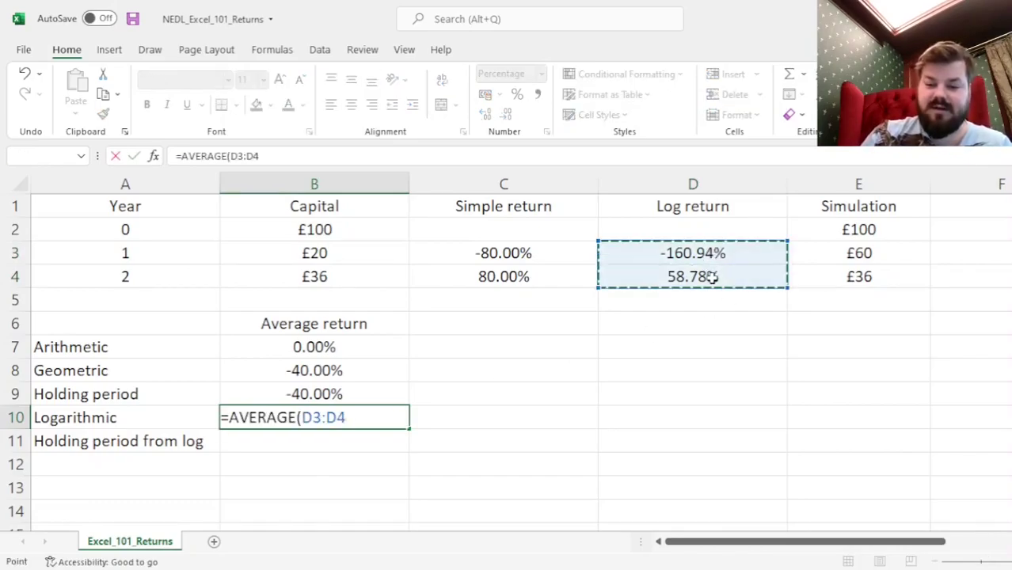
text())
key(ctrl+Return)
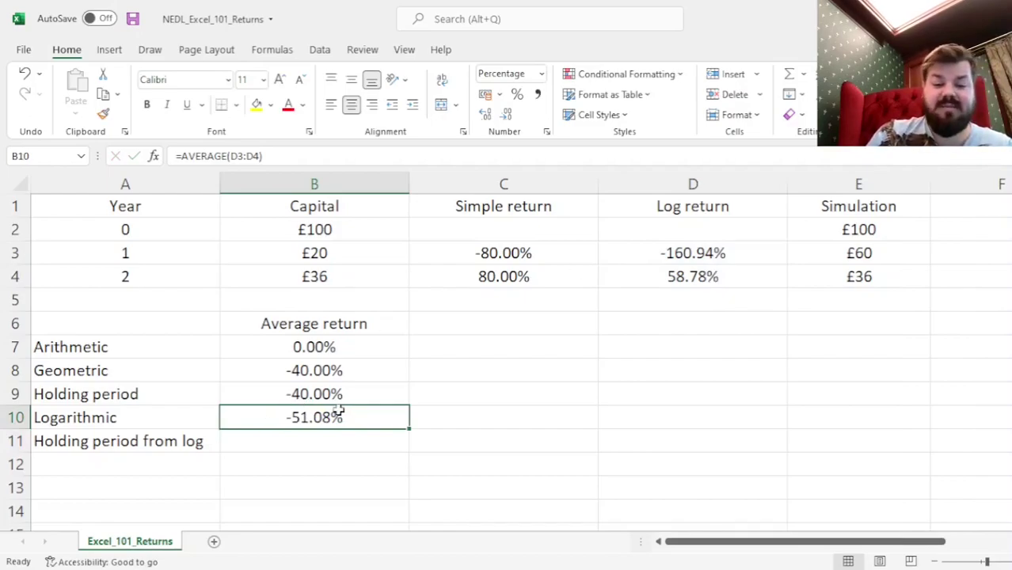
drag(316, 398, 315, 420)
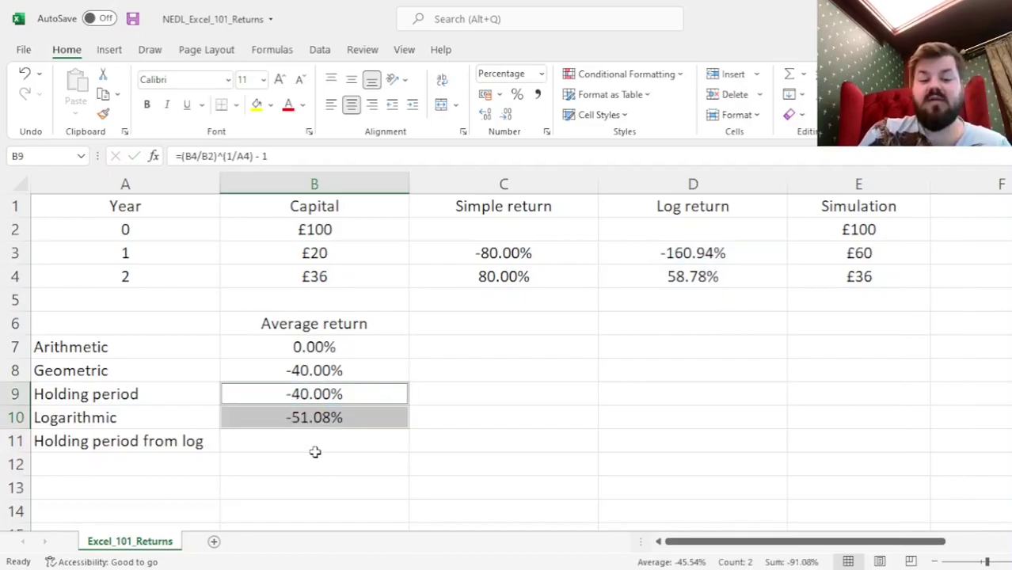
Enter =EXP(B10)-1 in B11 for -40.00% and compare it with B8:B9
click(315, 445)
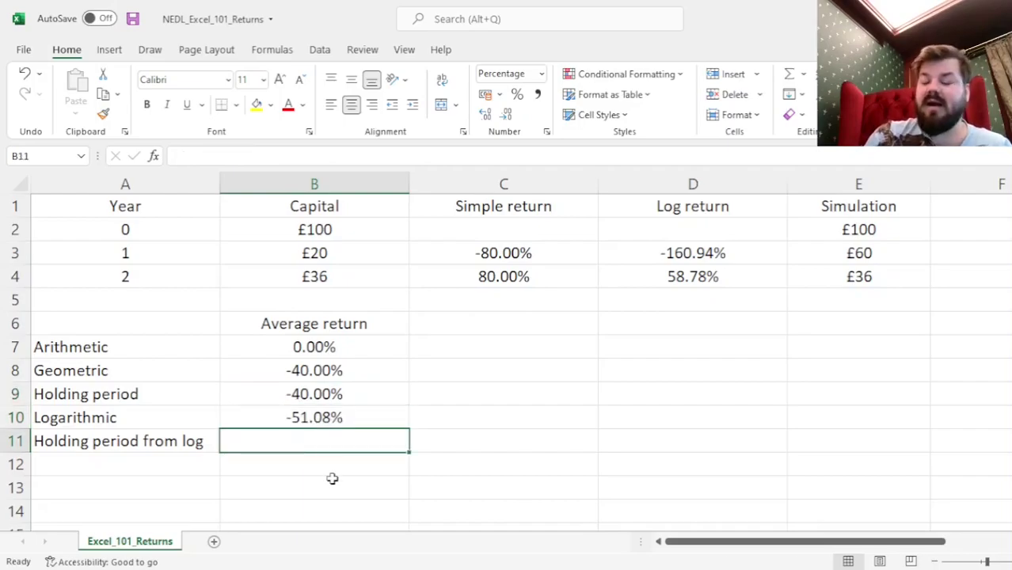
text(=)
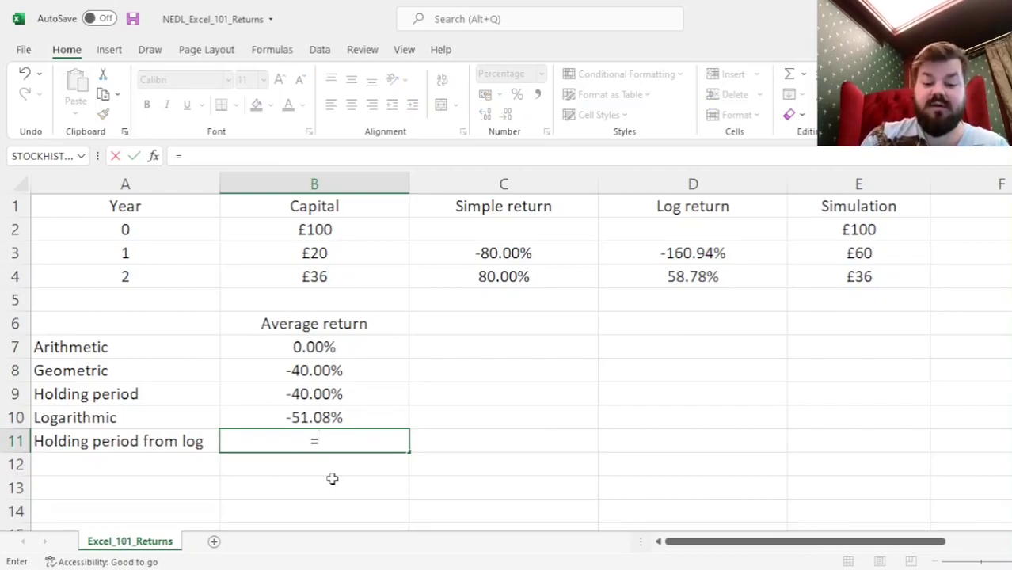
text(EXP()
key(Up)
text()-1)
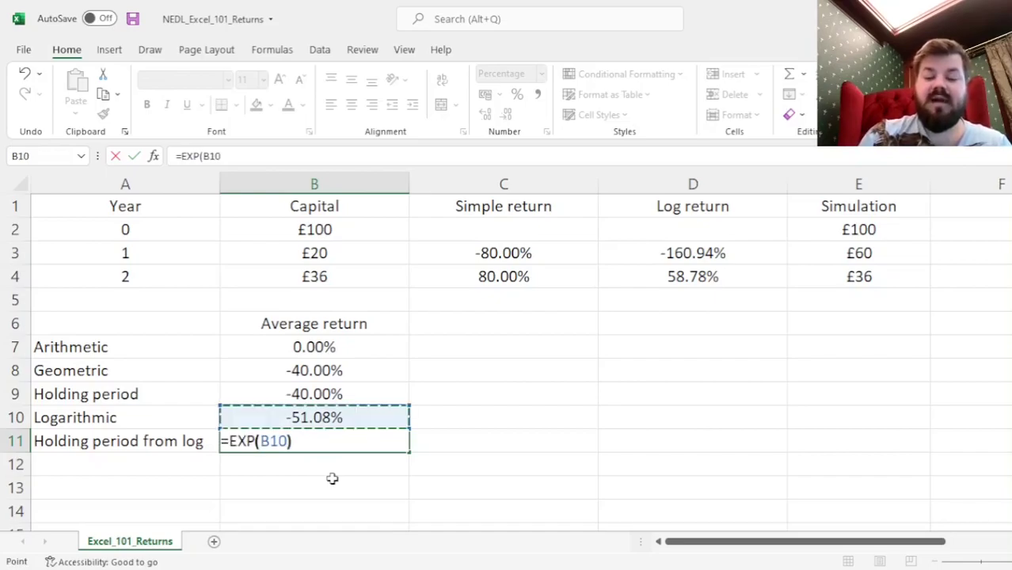
key(ctrl+Return)
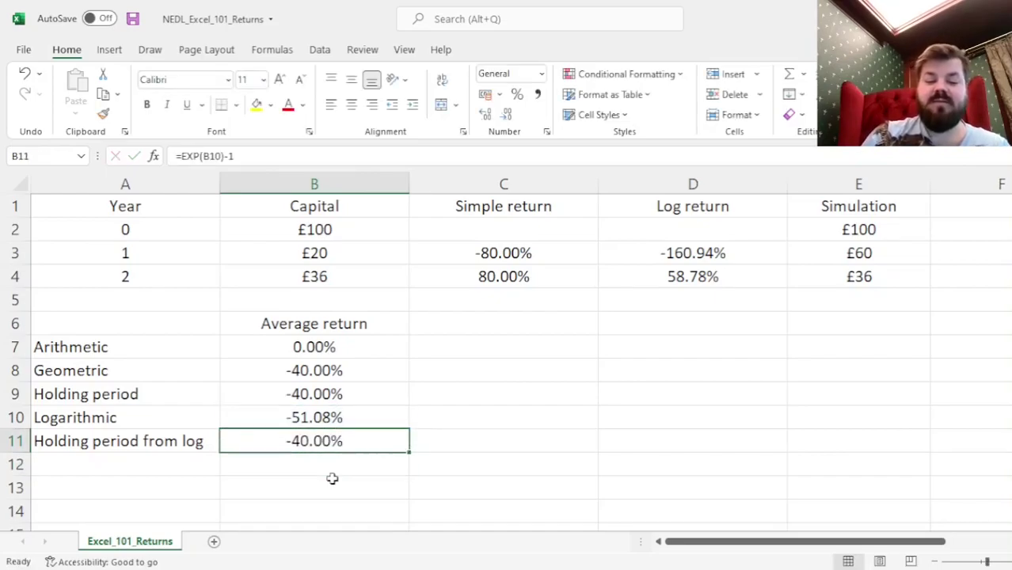
drag(273, 368, 272, 388)
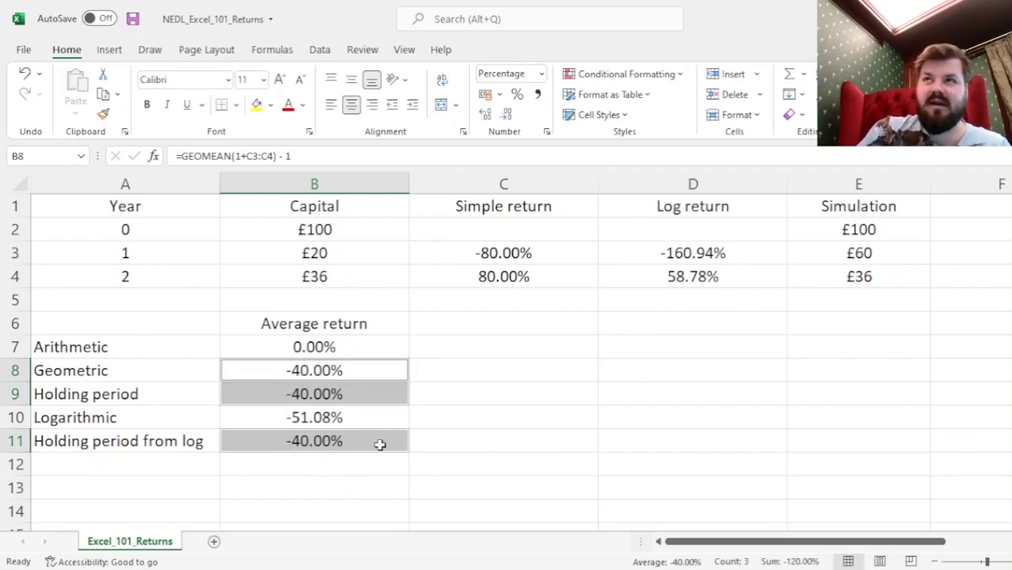
click(340, 415)
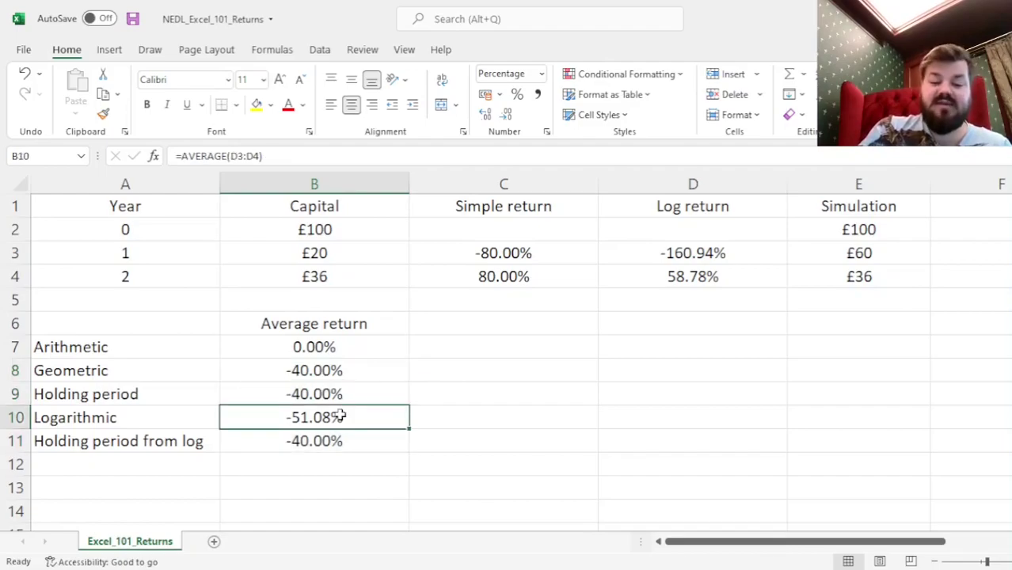
double_click(340, 415)
double_click(261, 418)
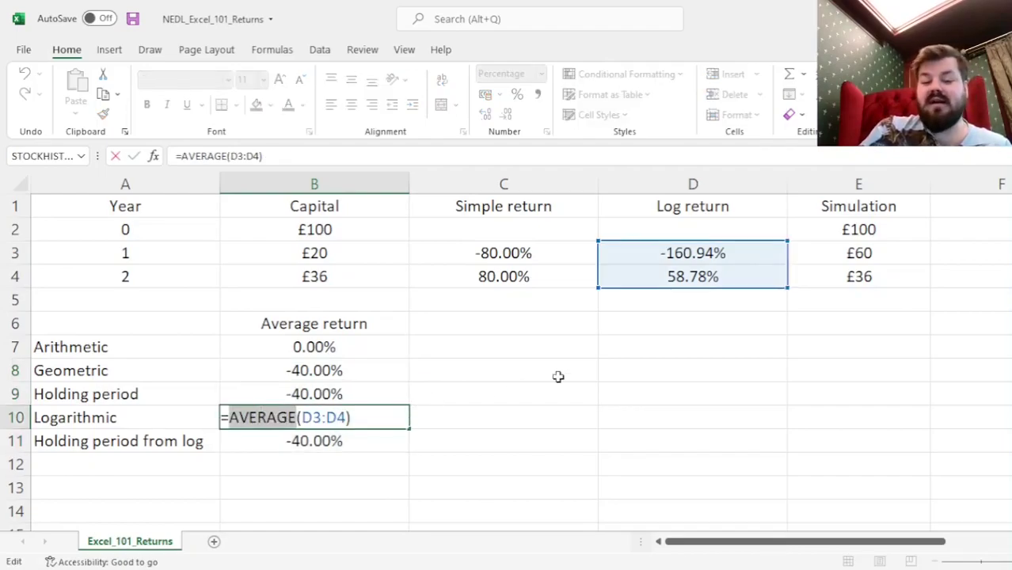
key(Escape)
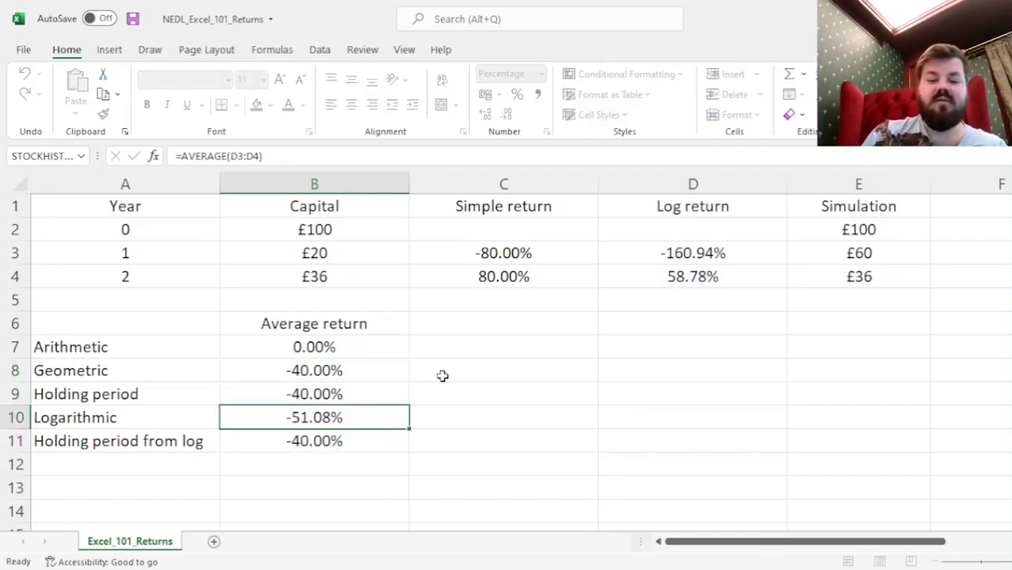
key(Up)
key(Up)
click(202, 156)
key(Escape)
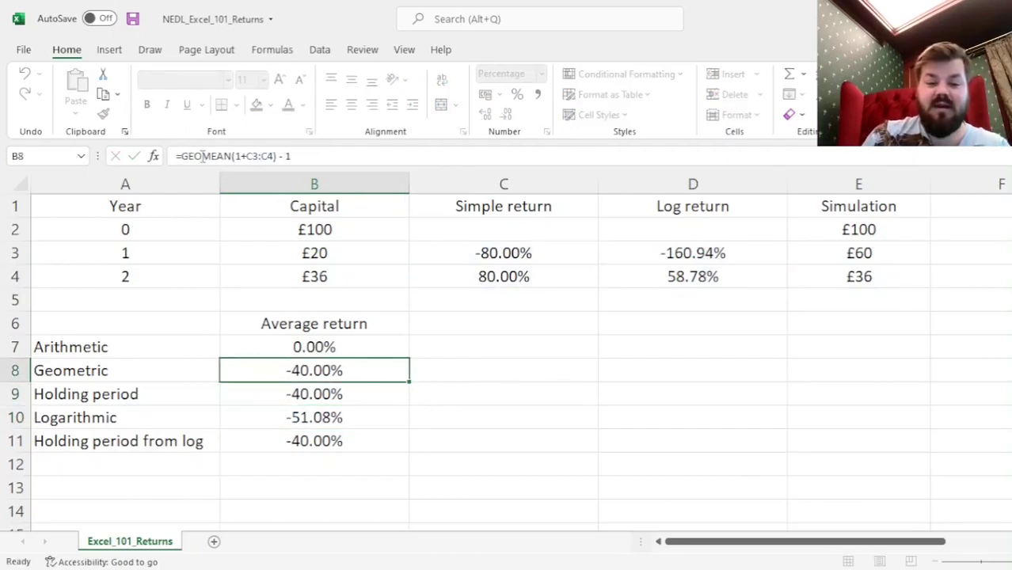
key(Down)
click(203, 156)
double_click(207, 156)
key(Escape)
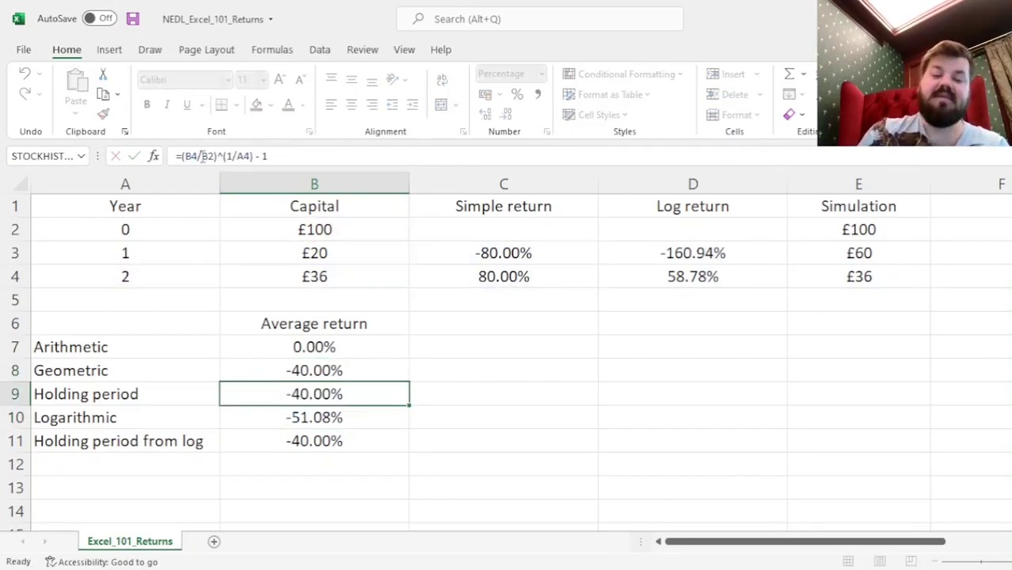